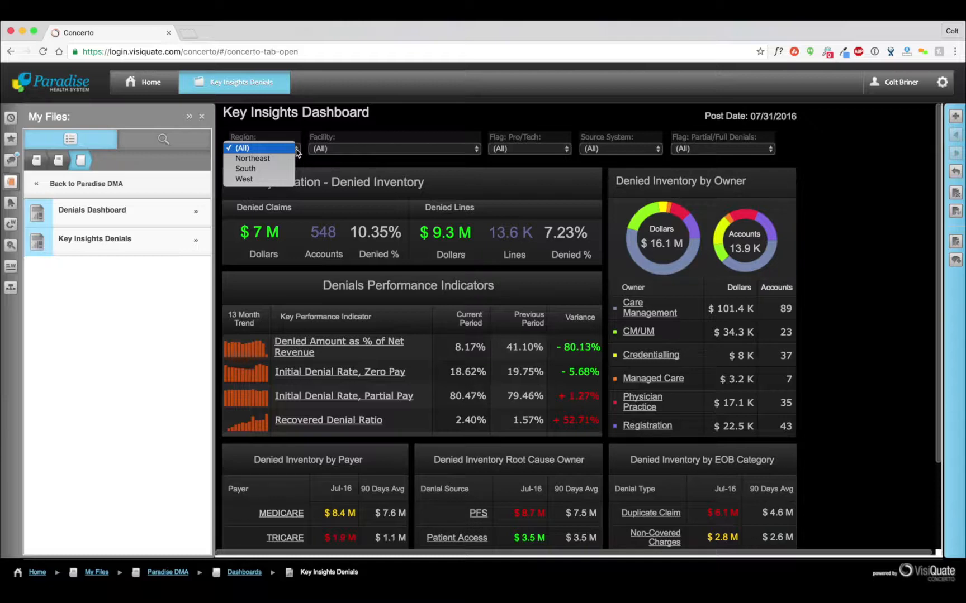
- Check the Facility and Pro/Tech filter choices on the Key Insights Dashboard and set the Source System filter to Epic
{"action": "left_click", "coordinate": [336, 150]}
{"action": "left_click", "coordinate": [336, 152]}
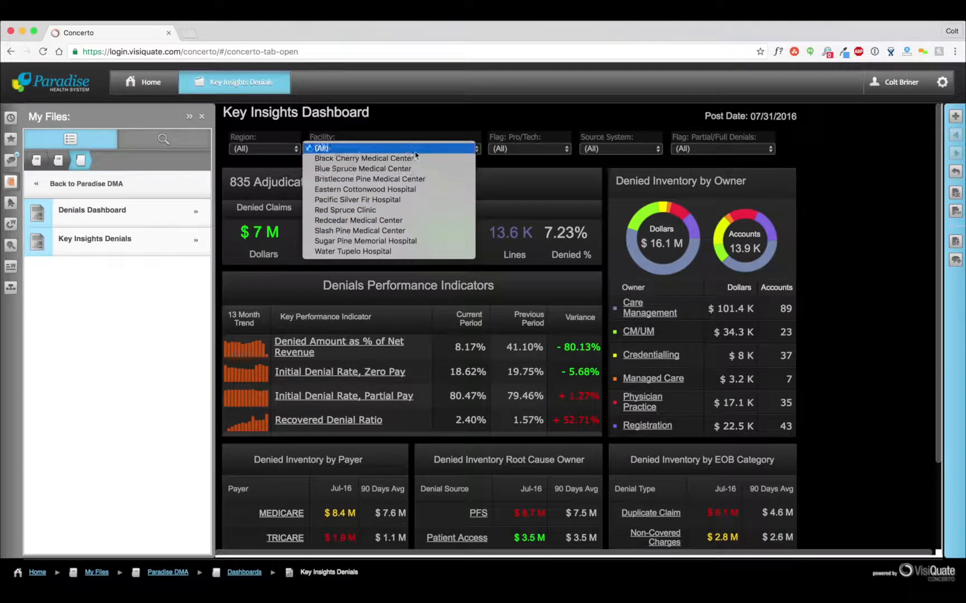
{"action": "left_click", "coordinate": [523, 147]}
{"action": "left_click", "coordinate": [523, 151]}
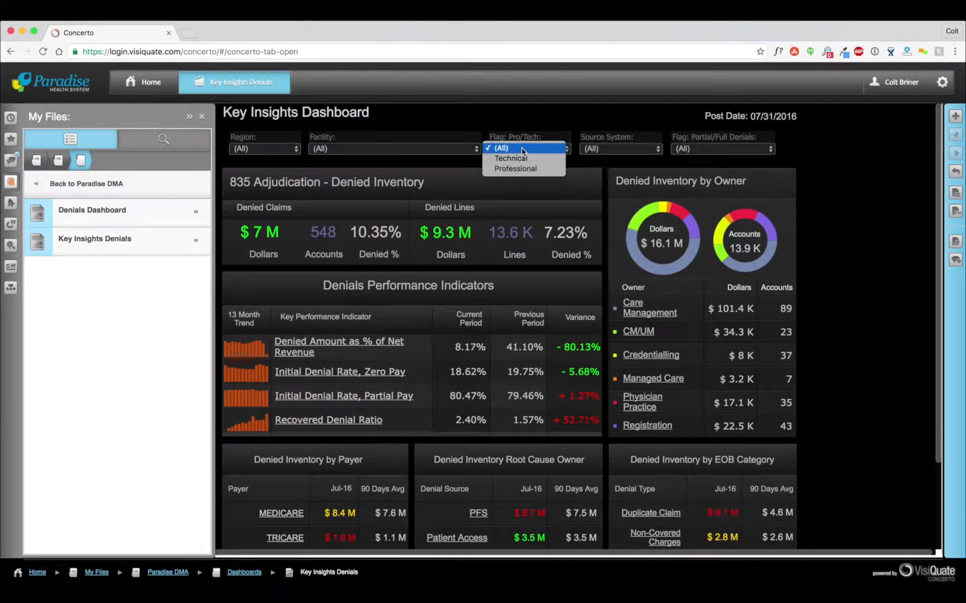
{"action": "left_click", "coordinate": [611, 150]}
{"action": "left_click", "coordinate": [611, 149]}
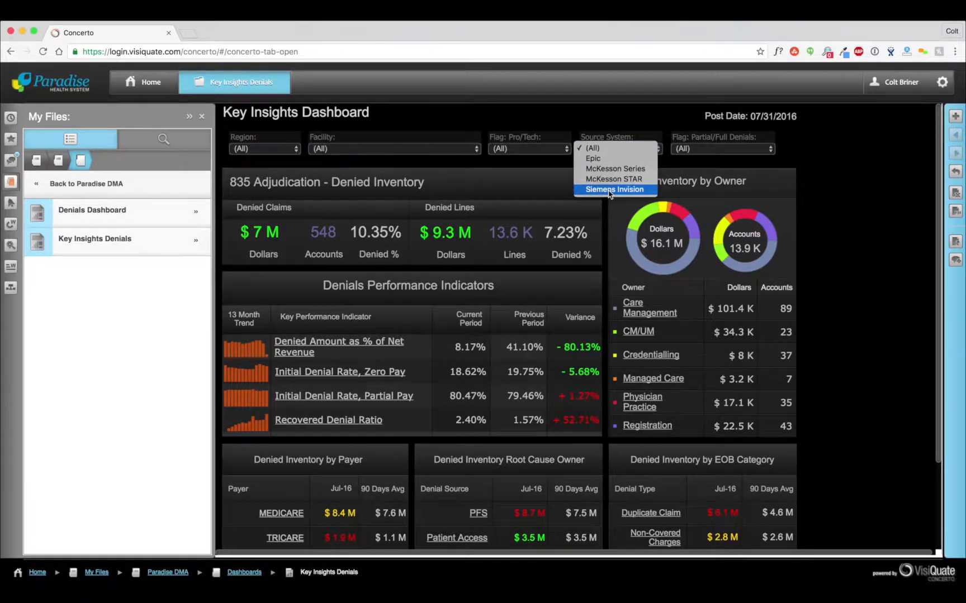
{"action": "left_click", "coordinate": [609, 160]}
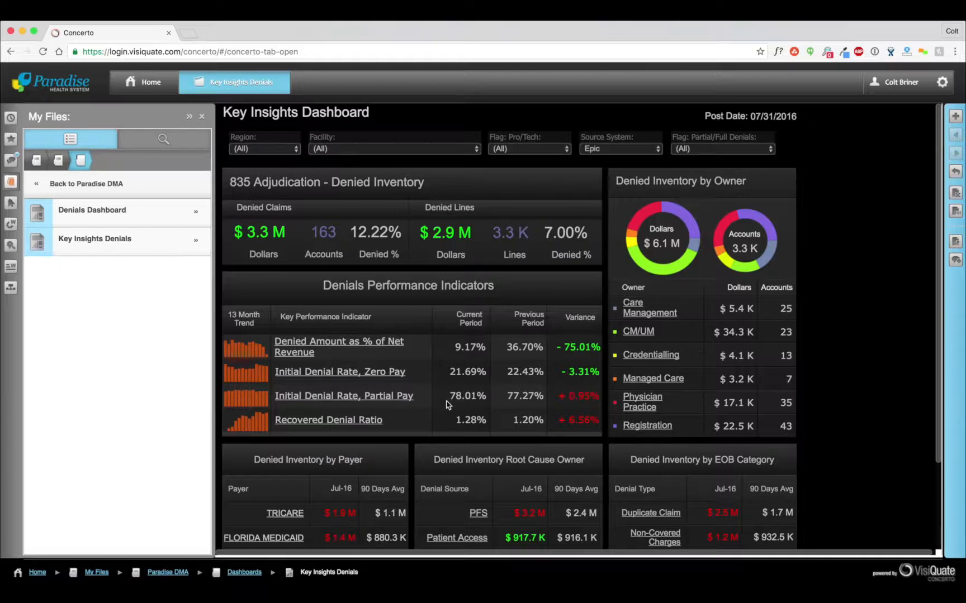
- Inspect the denied inventory tables and the owner dollars chart segments, and open the Denials Dashboard
{"action": "scroll", "coordinate": [447, 403], "scroll_direction": "down", "scroll_amount": 3}
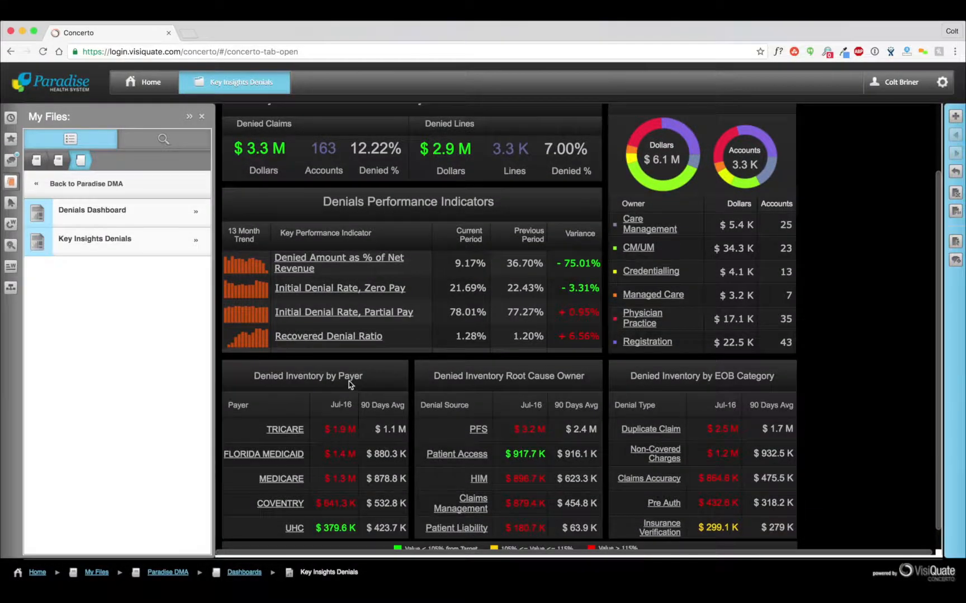
{"action": "scroll", "coordinate": [691, 373], "scroll_direction": "up", "scroll_amount": 2}
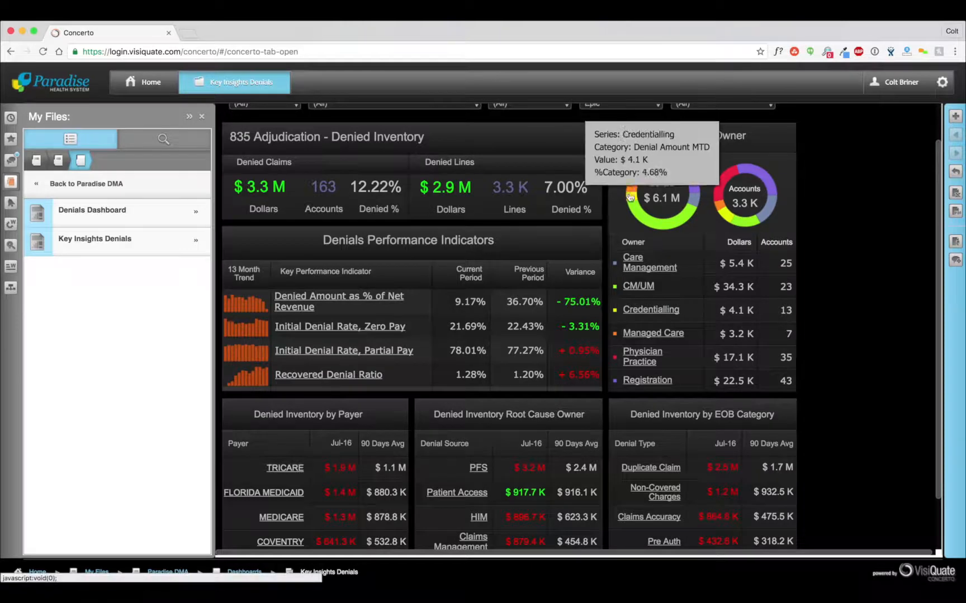
{"action": "mouse_move", "coordinate": [636, 213]}
{"action": "mouse_move", "coordinate": [694, 202]}
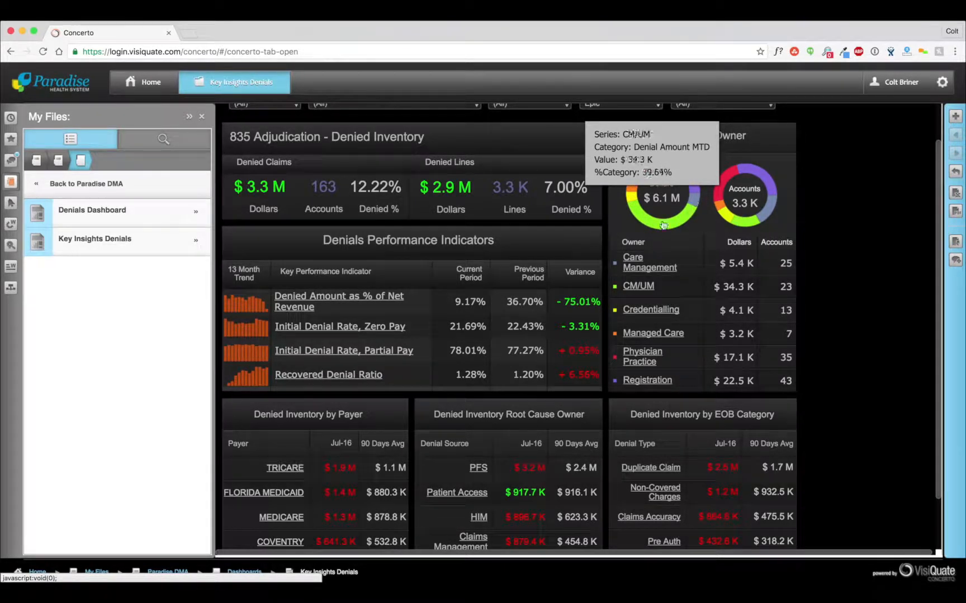
{"action": "left_click", "coordinate": [122, 219]}
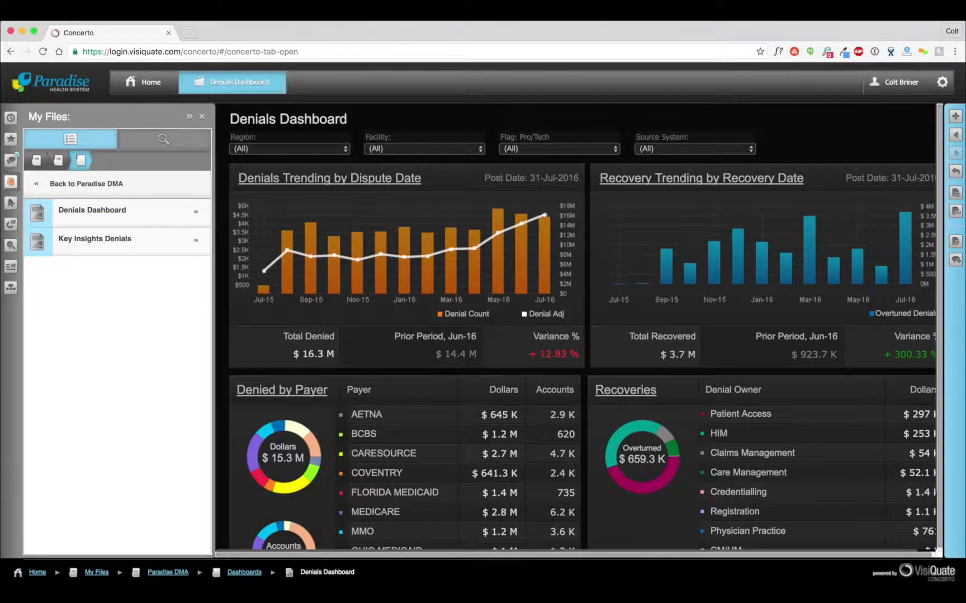
- Review the Denials Dashboard and drill into the MEDICARE dollars figure in the Denied by Payer table
{"action": "scroll", "coordinate": [742, 170], "scroll_direction": "down", "scroll_amount": 3}
{"action": "mouse_move", "coordinate": [739, 200]}
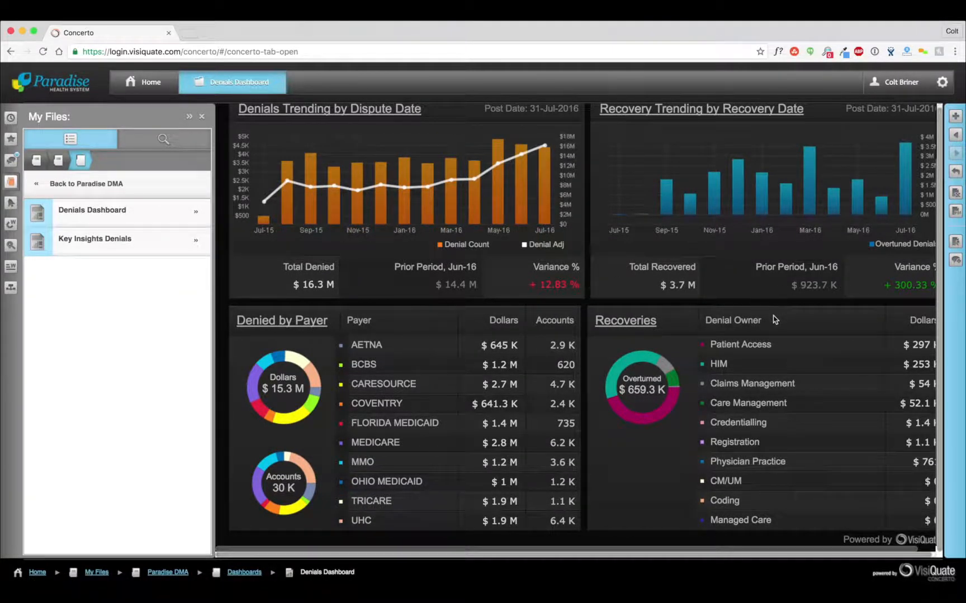
{"action": "scroll", "coordinate": [773, 319], "scroll_direction": "right", "scroll_amount": 2}
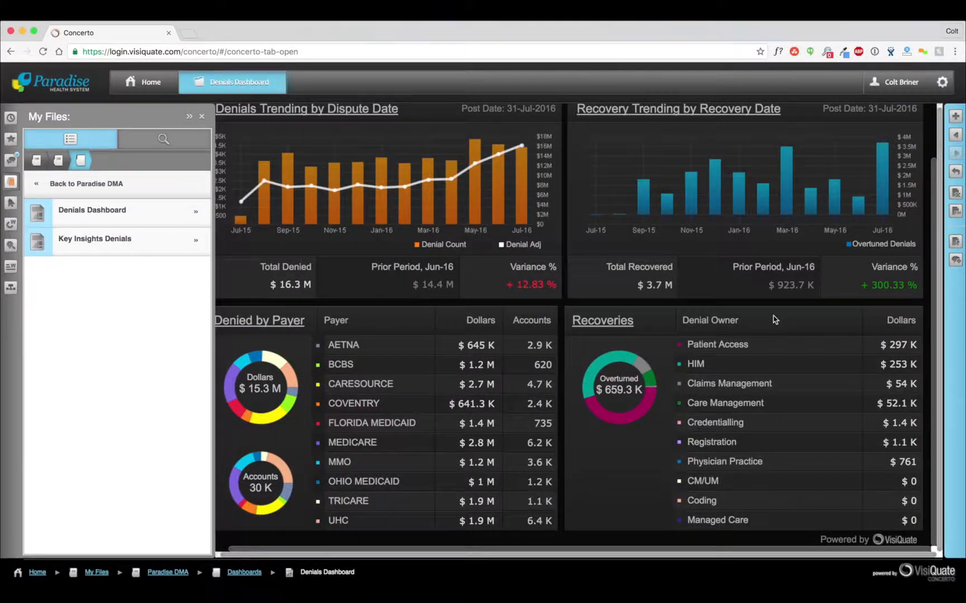
{"action": "scroll", "coordinate": [774, 319], "scroll_direction": "up", "scroll_amount": 3}
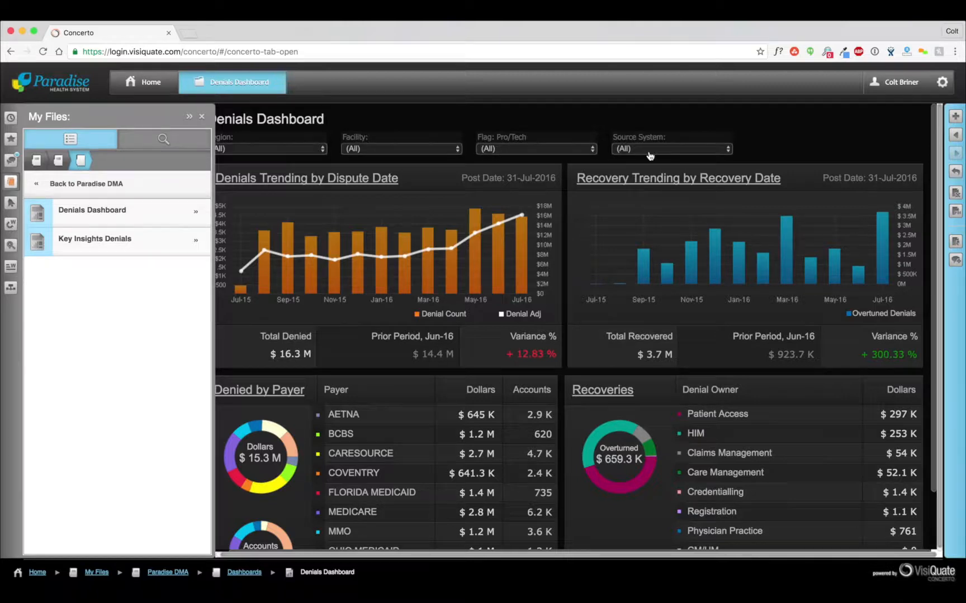
{"action": "scroll", "coordinate": [650, 155], "scroll_direction": "down", "scroll_amount": 3}
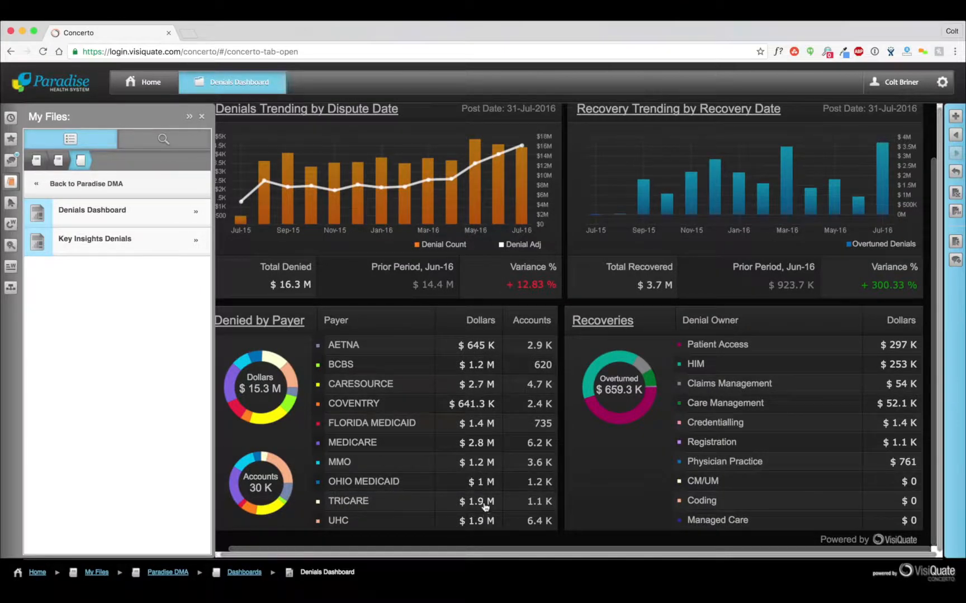
{"action": "left_click", "coordinate": [483, 445]}
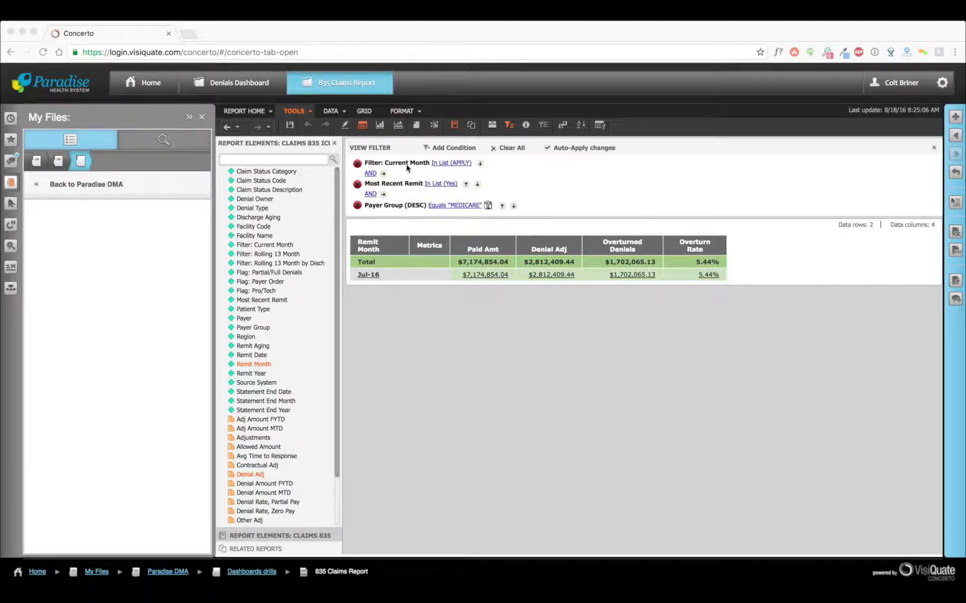
- Remove the Current Month filter condition and swap the Remit Month row attribute for Denial Type and finally for Facility Name
{"action": "left_click", "coordinate": [358, 165]}
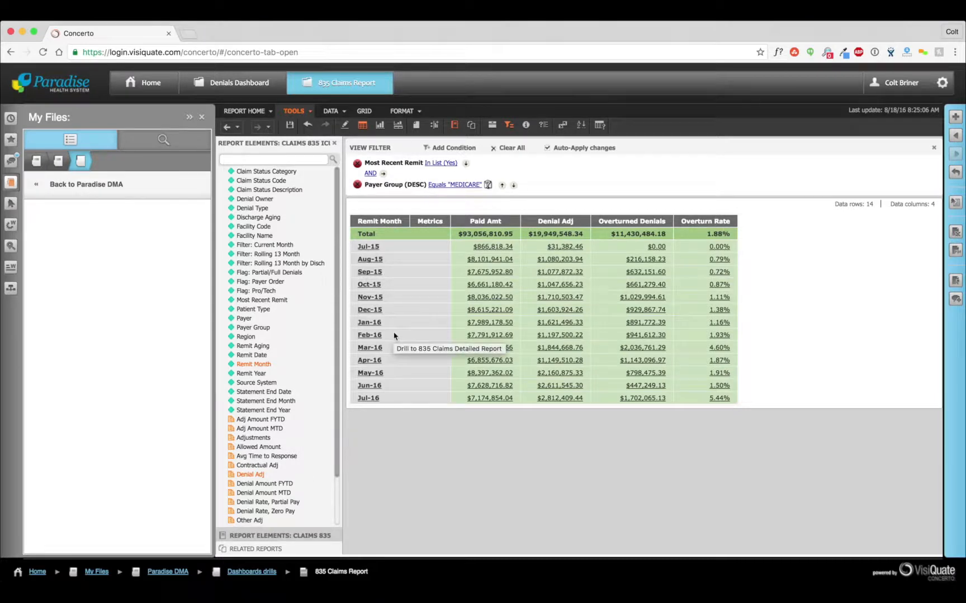
{"action": "left_click_drag", "start_coordinate": [386, 222], "coordinate": [414, 240]}
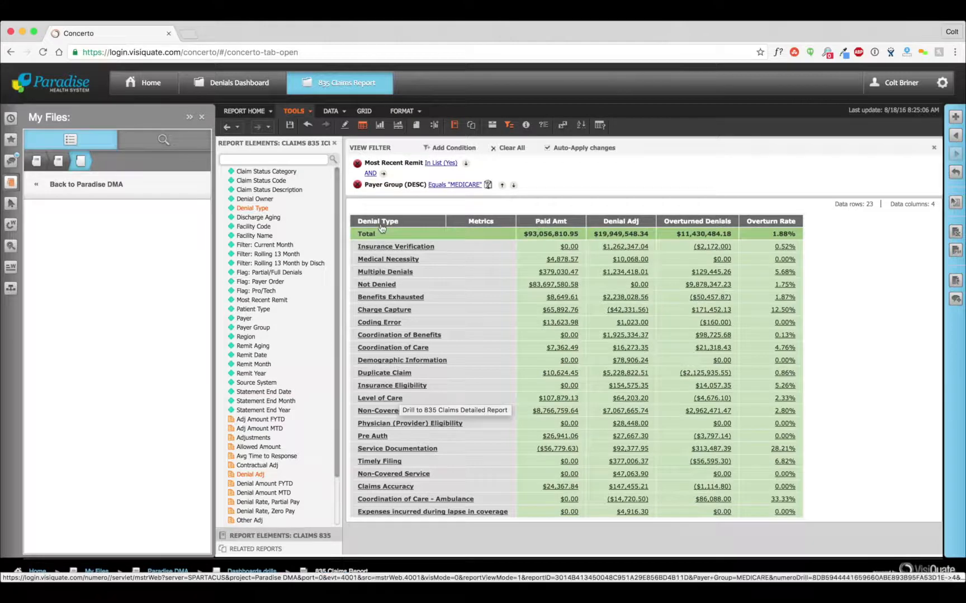
{"action": "left_click_drag", "start_coordinate": [381, 225], "coordinate": [354, 242]}
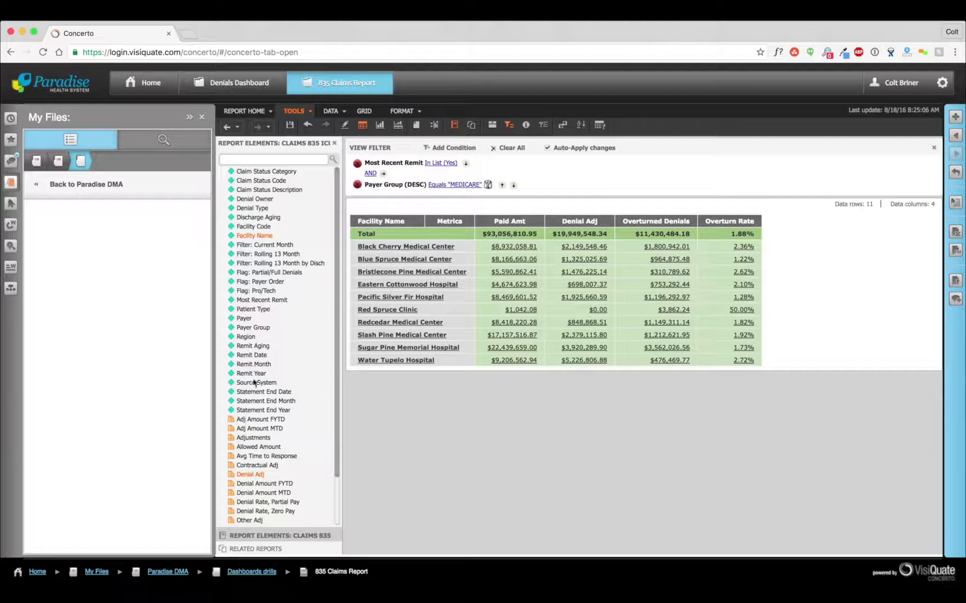
- Add the Contractual Adj metric to the report and insert a Percent to Total metric by columns for Denial Adj
{"action": "scroll", "coordinate": [254, 410], "scroll_direction": "down", "scroll_amount": 3}
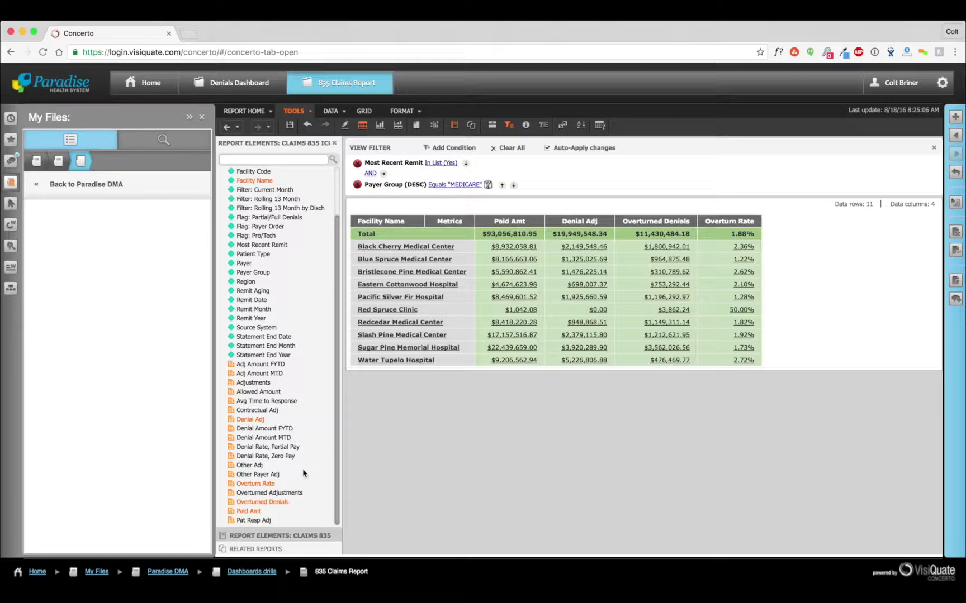
{"action": "left_click", "coordinate": [271, 412]}
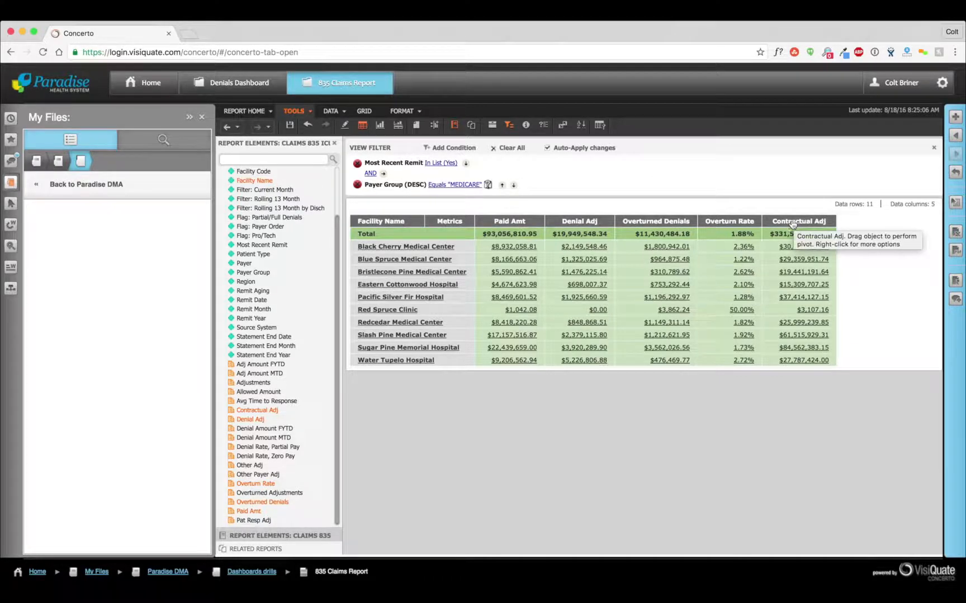
{"action": "right_click", "coordinate": [581, 226]}
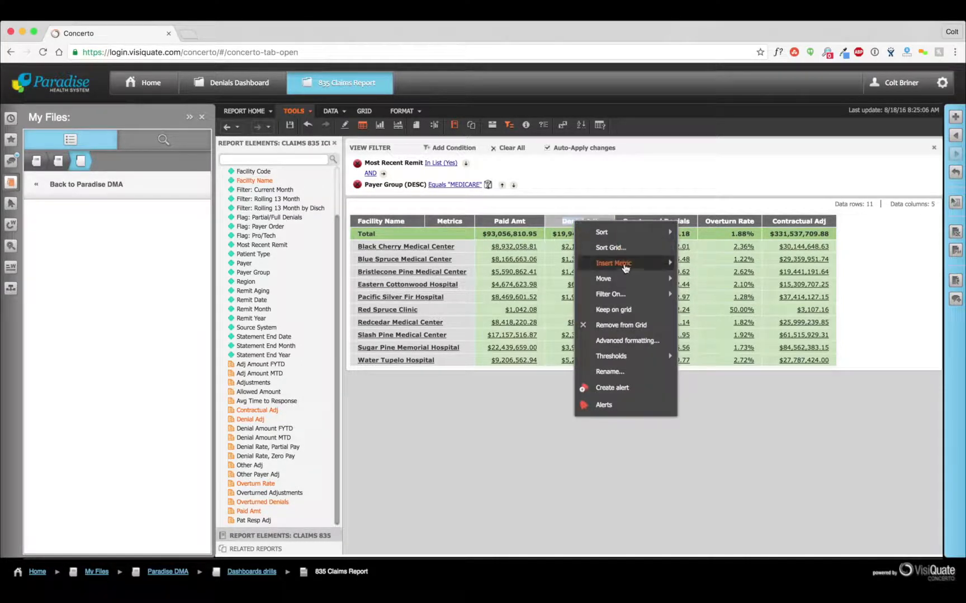
{"action": "mouse_move", "coordinate": [629, 265]}
{"action": "mouse_move", "coordinate": [722, 272]}
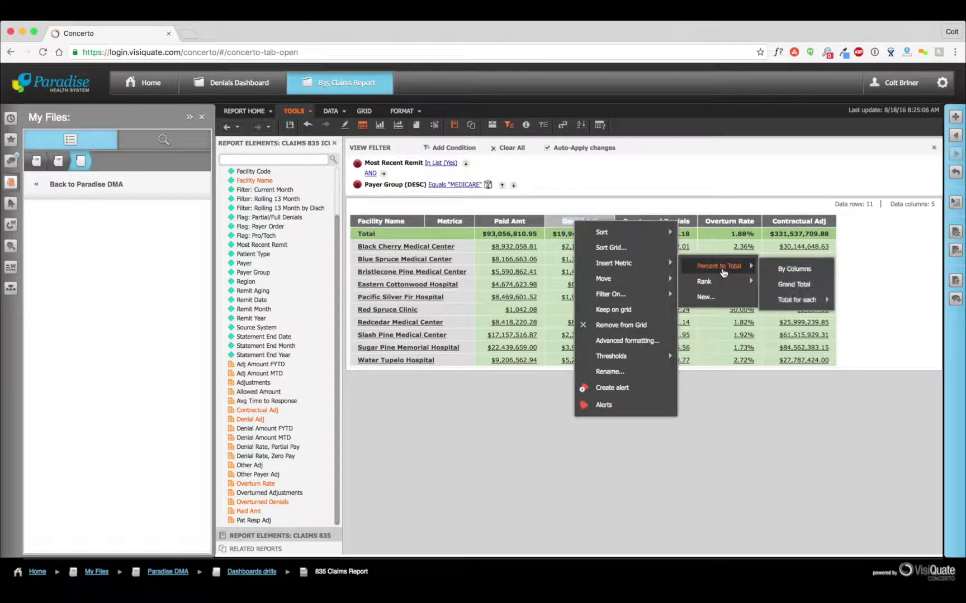
{"action": "left_click", "coordinate": [792, 270]}
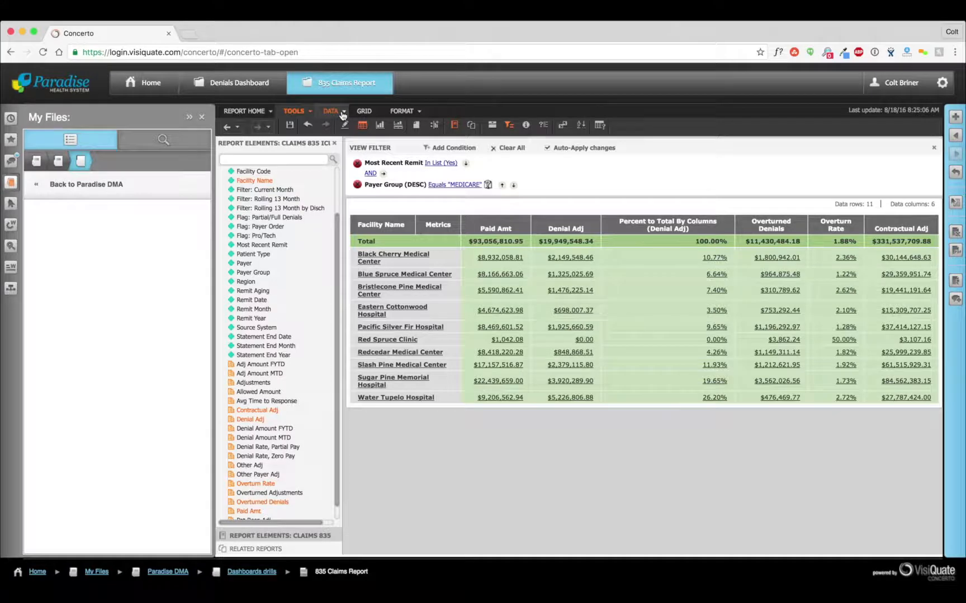
- Start a new metric for the report and browse the Statistical functions in the metric editor
{"action": "left_click", "coordinate": [342, 114]}
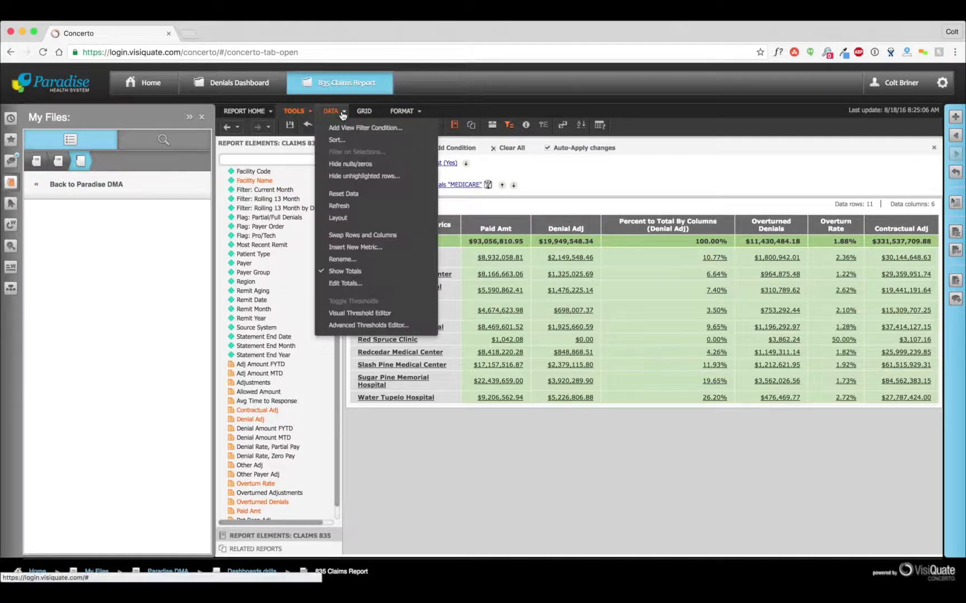
{"action": "left_click", "coordinate": [358, 248]}
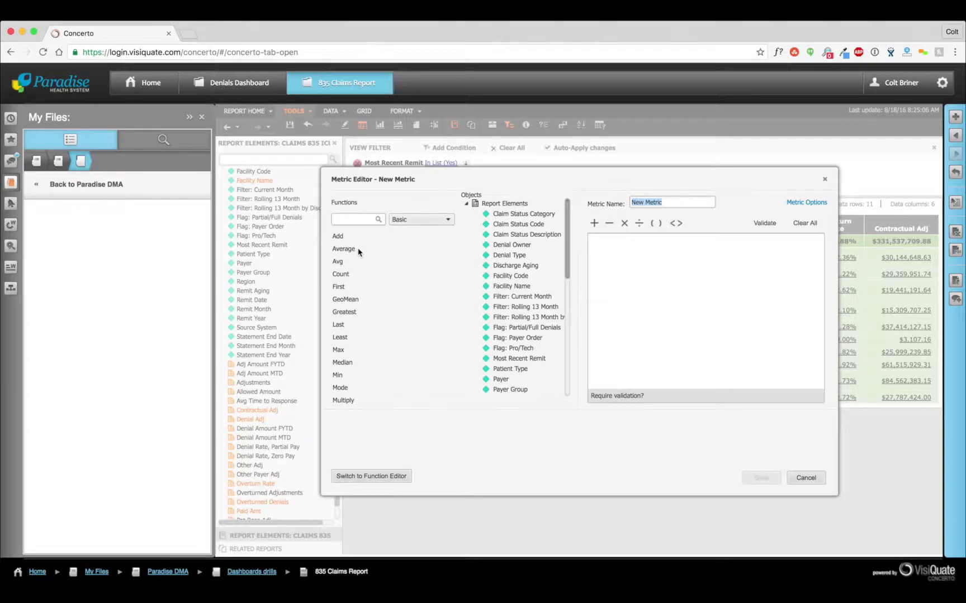
{"action": "left_click", "coordinate": [422, 219]}
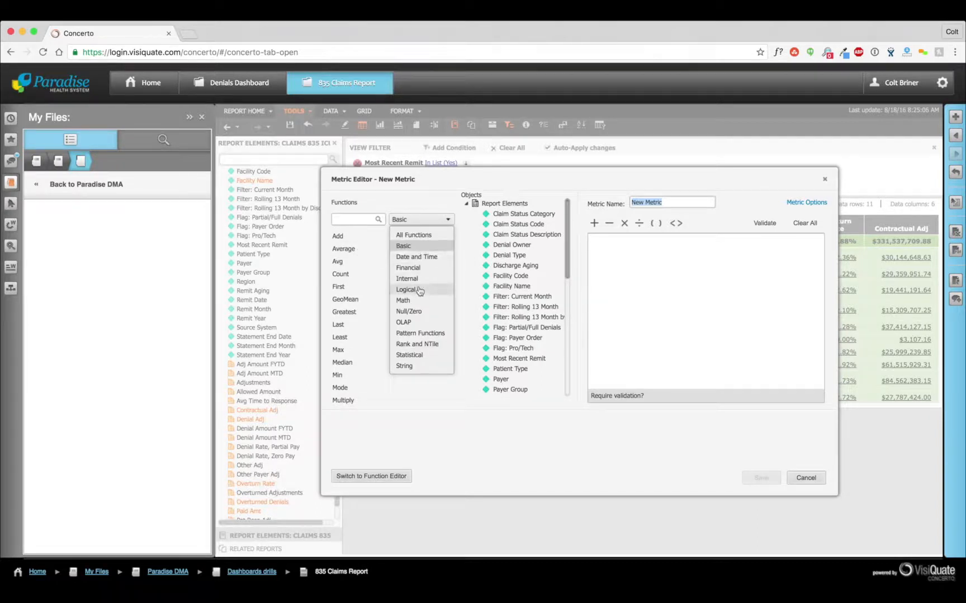
{"action": "left_click", "coordinate": [410, 355]}
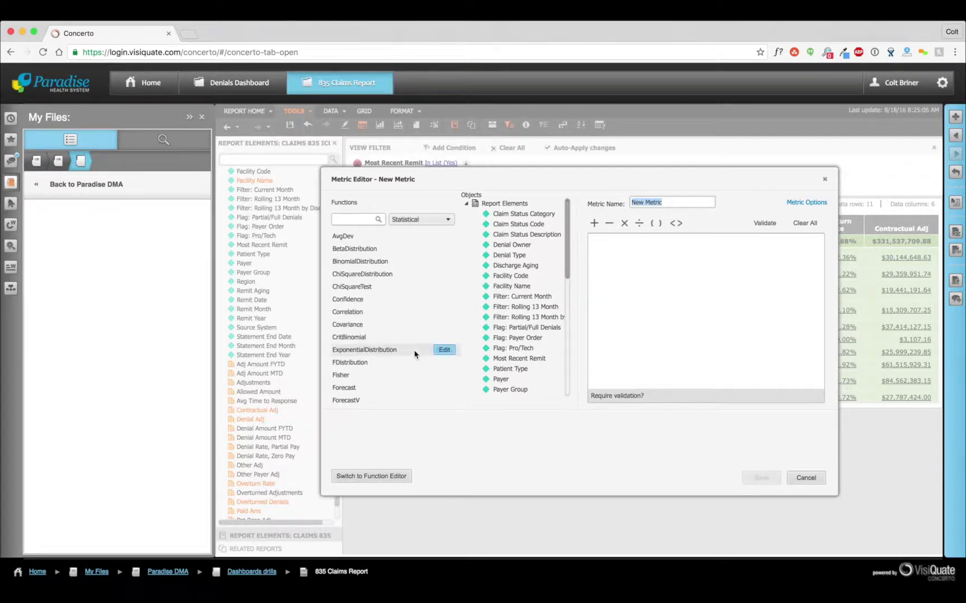
{"action": "scroll", "coordinate": [391, 305], "scroll_direction": "down", "scroll_amount": 2}
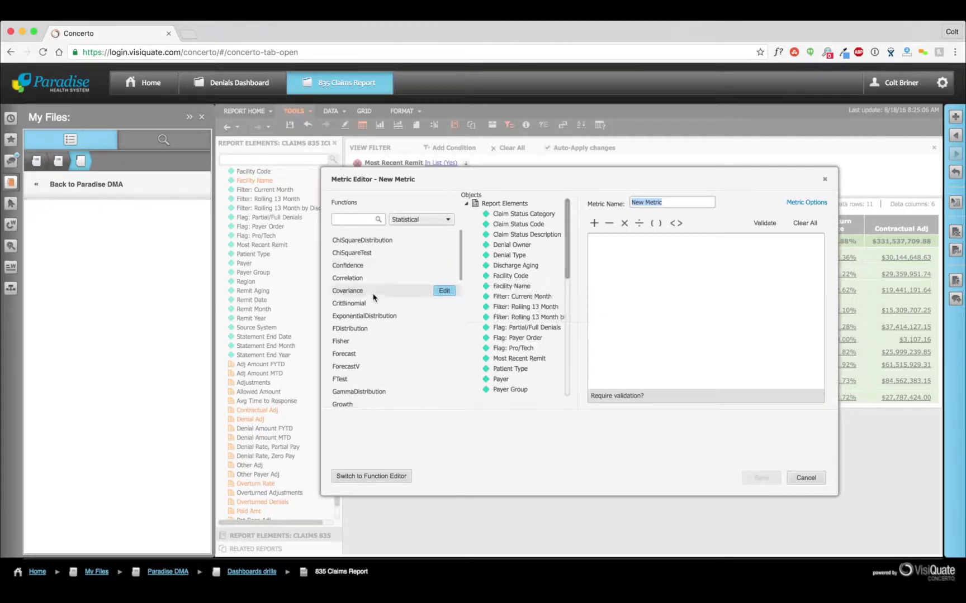
{"action": "scroll", "coordinate": [352, 313], "scroll_direction": "down", "scroll_amount": 5}
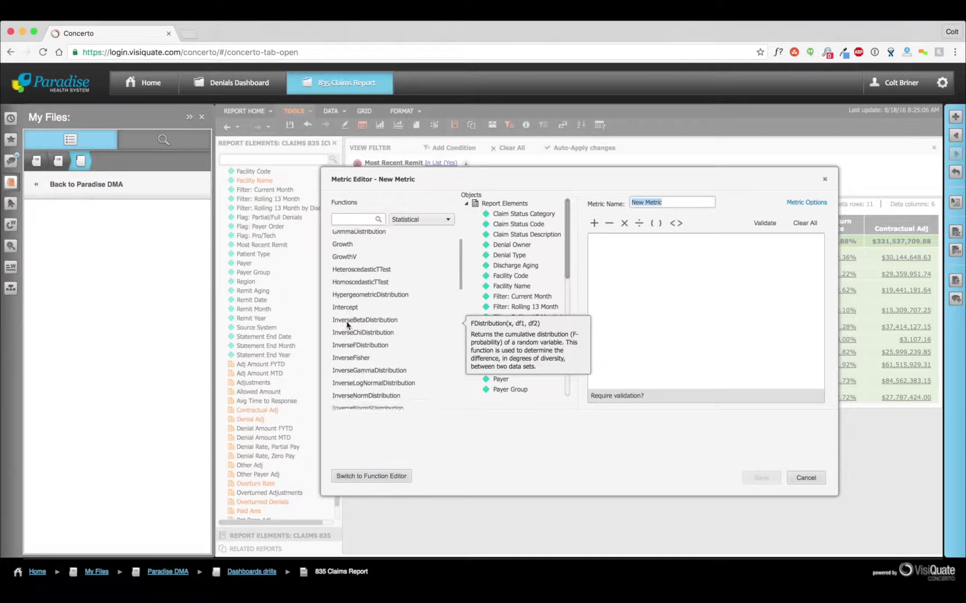
{"action": "scroll", "coordinate": [347, 325], "scroll_direction": "up", "scroll_amount": 8}
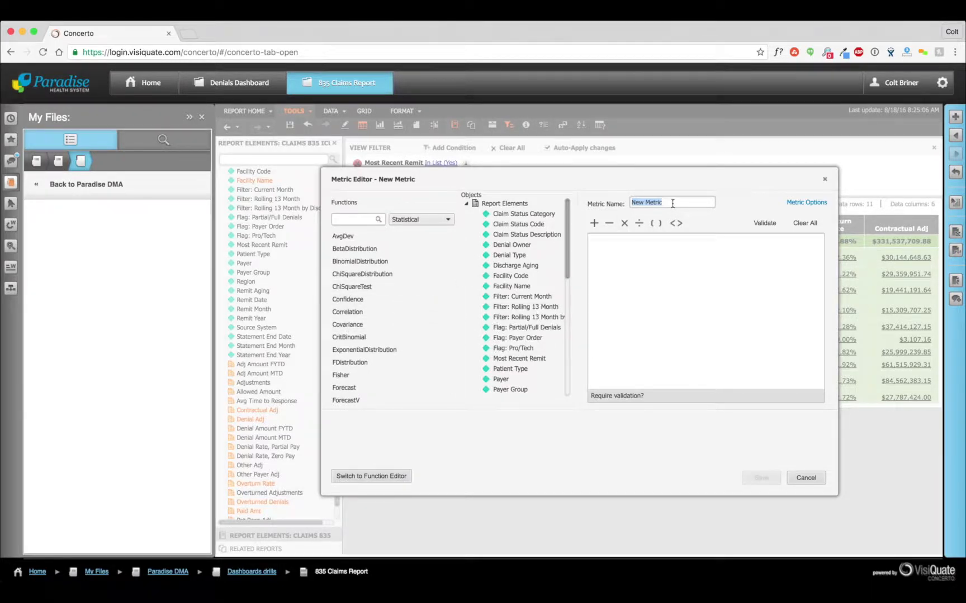
- Define the new metric's formula as Pat Resp Adj divided by Denial Adj and save it
{"action": "scroll", "coordinate": [528, 300], "scroll_direction": "down", "scroll_amount": 10}
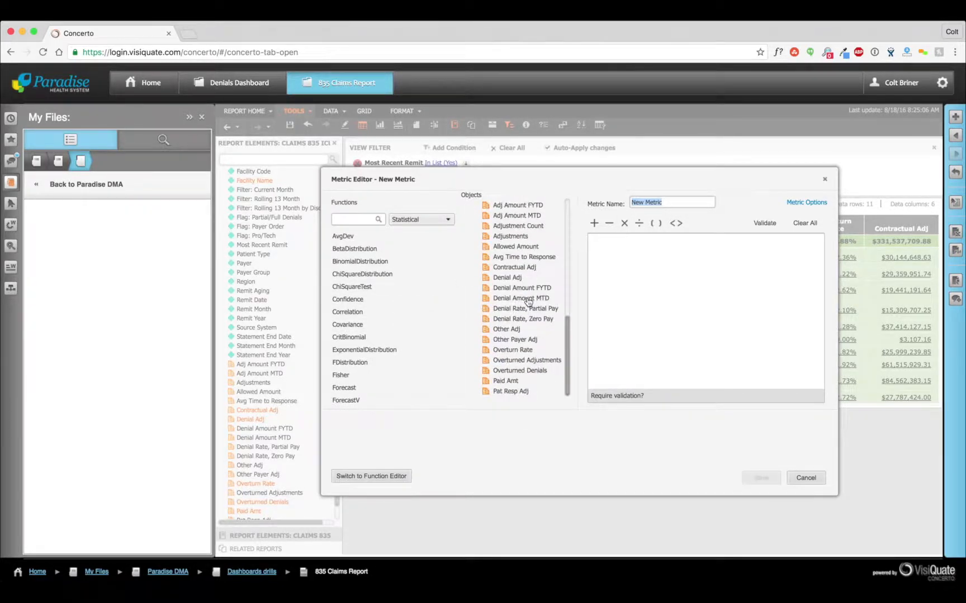
{"action": "left_click", "coordinate": [517, 393]}
{"action": "double_click", "coordinate": [510, 391]}
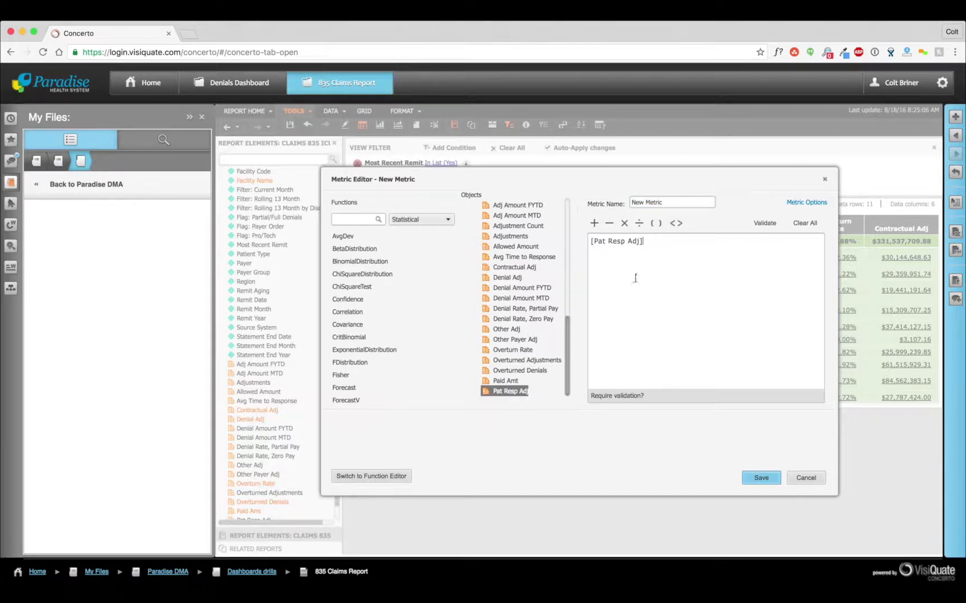
{"action": "left_click", "coordinate": [639, 223]}
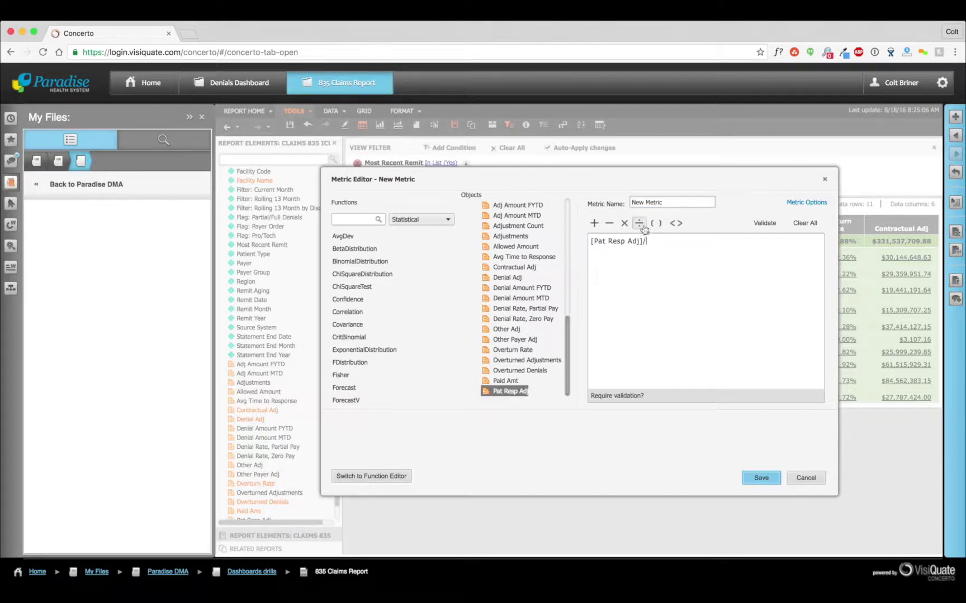
{"action": "double_click", "coordinate": [510, 278]}
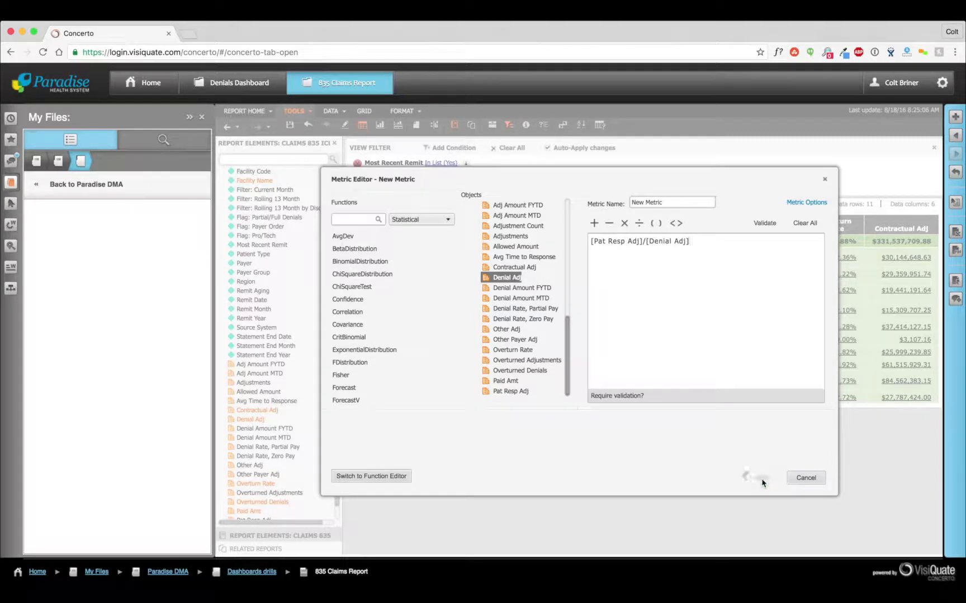
{"action": "left_click", "coordinate": [760, 478]}
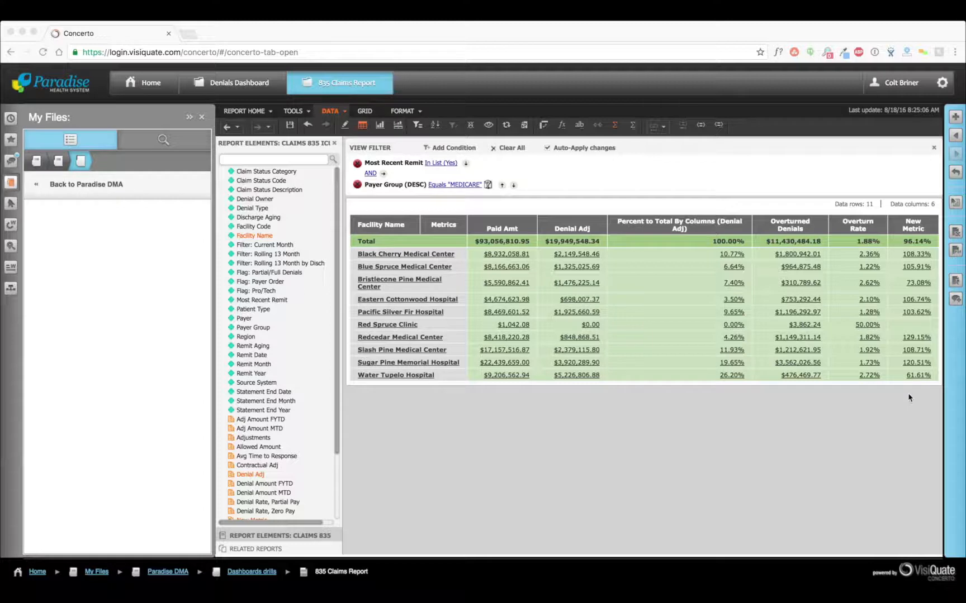
- Start an e-mail subscription to the 835 Claims Report with the Month end (Paradise) schedule
{"action": "left_click", "coordinate": [250, 112]}
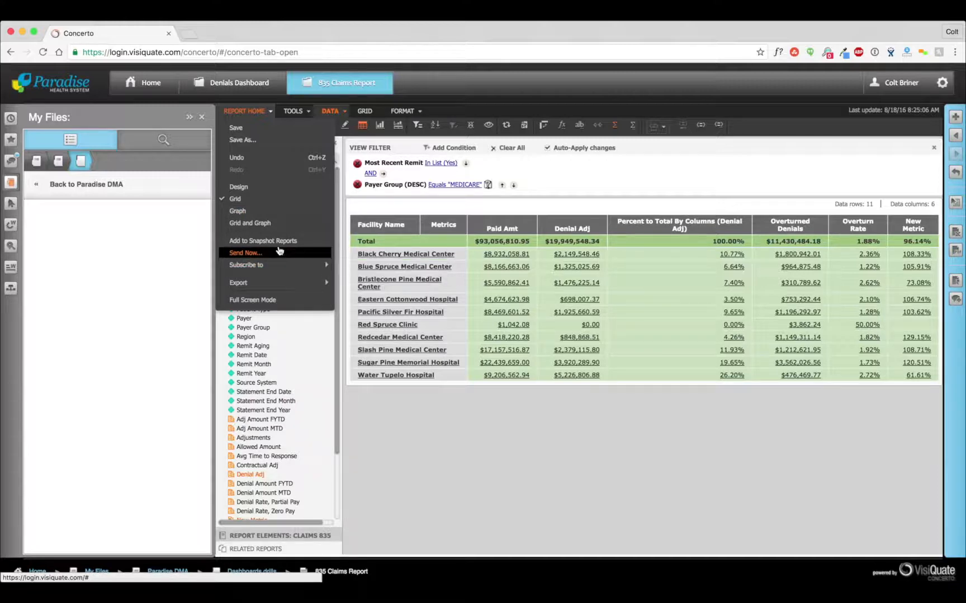
{"action": "mouse_move", "coordinate": [280, 265]}
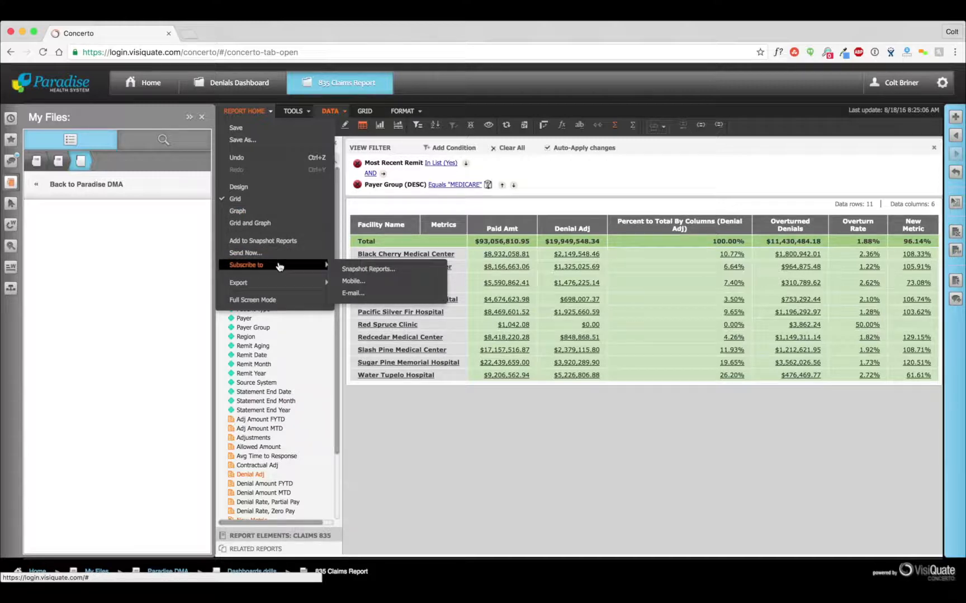
{"action": "left_click", "coordinate": [354, 295]}
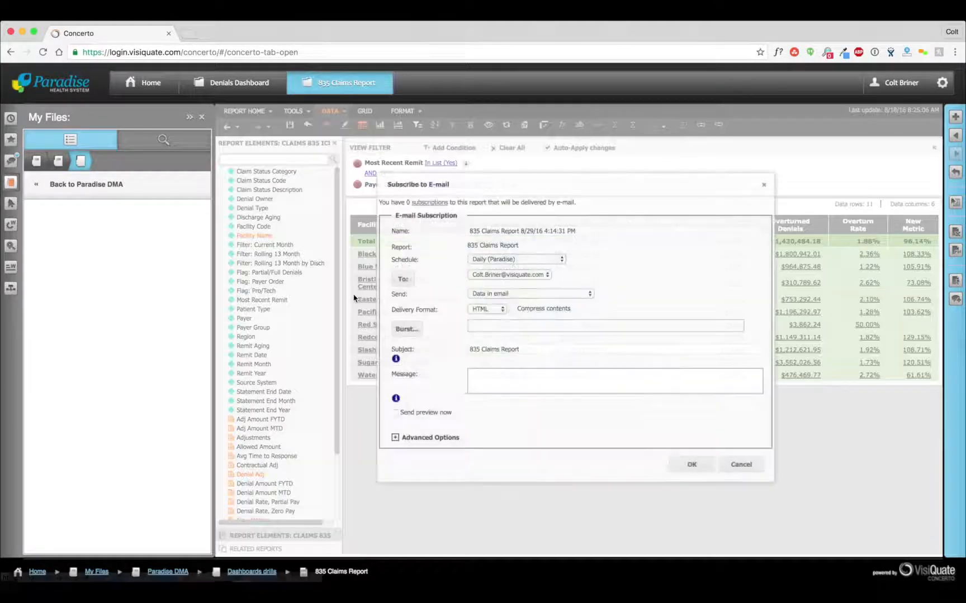
{"action": "left_click", "coordinate": [520, 260]}
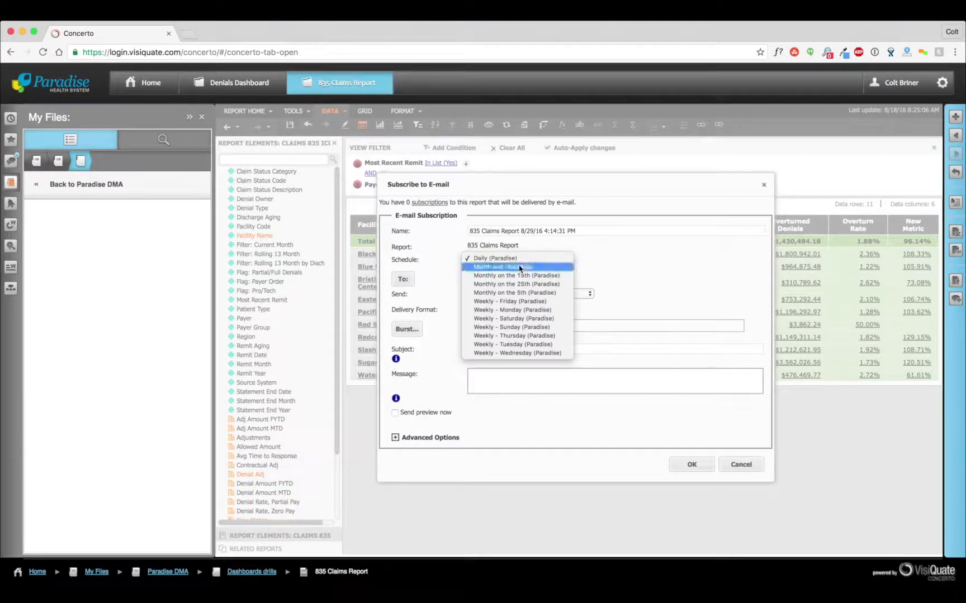
{"action": "left_click", "coordinate": [519, 267]}
- Add two more people from the shared list as To recipients and confirm the e-mail subscription
{"action": "left_click", "coordinate": [405, 284]}
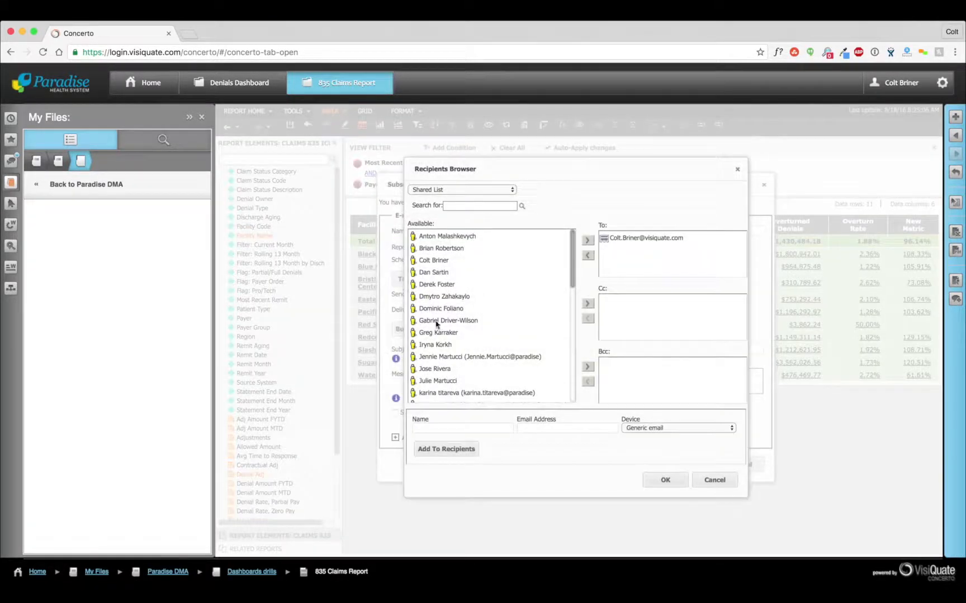
{"action": "left_click", "coordinate": [438, 332]}
{"action": "left_click", "coordinate": [587, 241]}
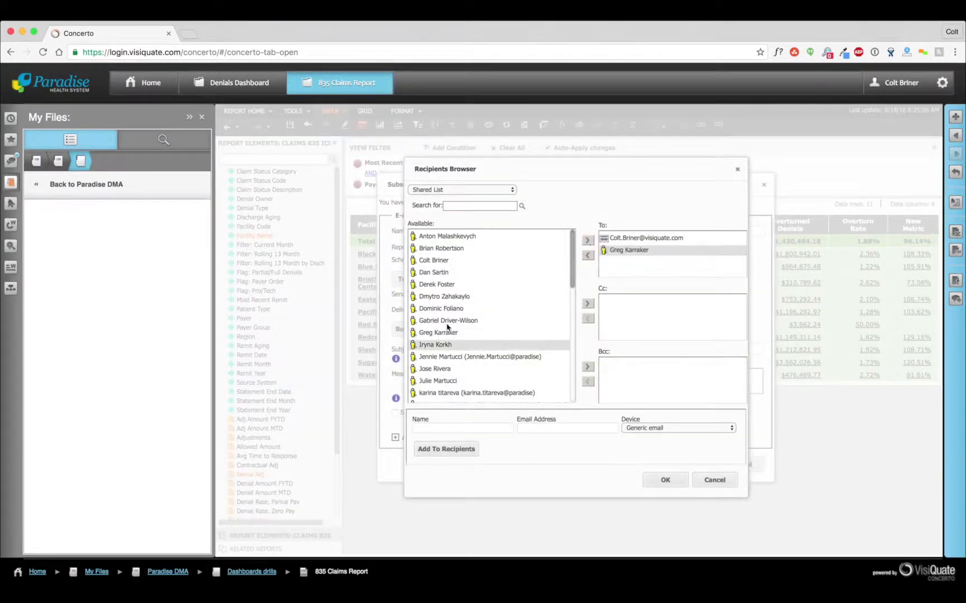
{"action": "left_click", "coordinate": [441, 320]}
{"action": "left_click", "coordinate": [588, 240]}
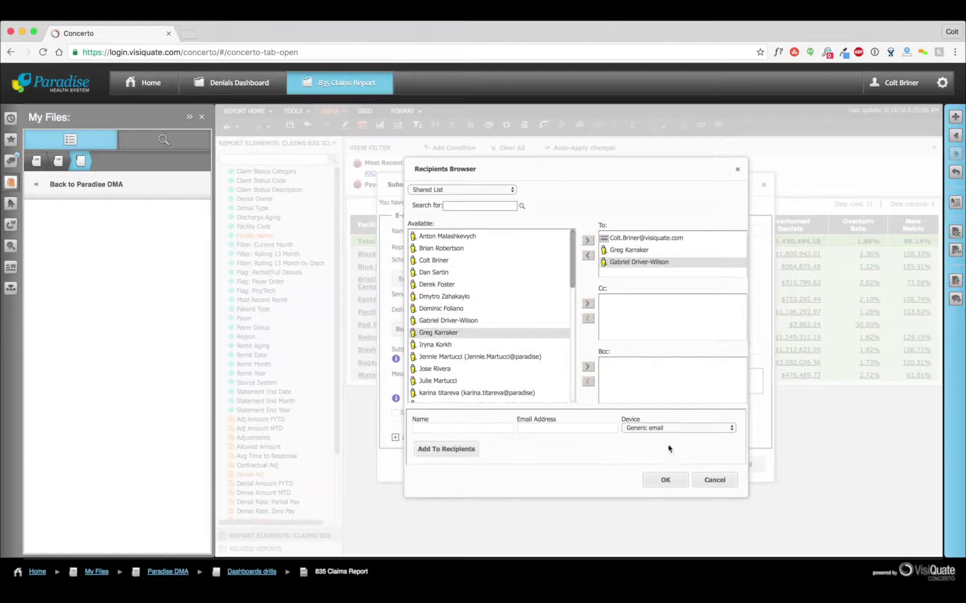
{"action": "left_click", "coordinate": [662, 481]}
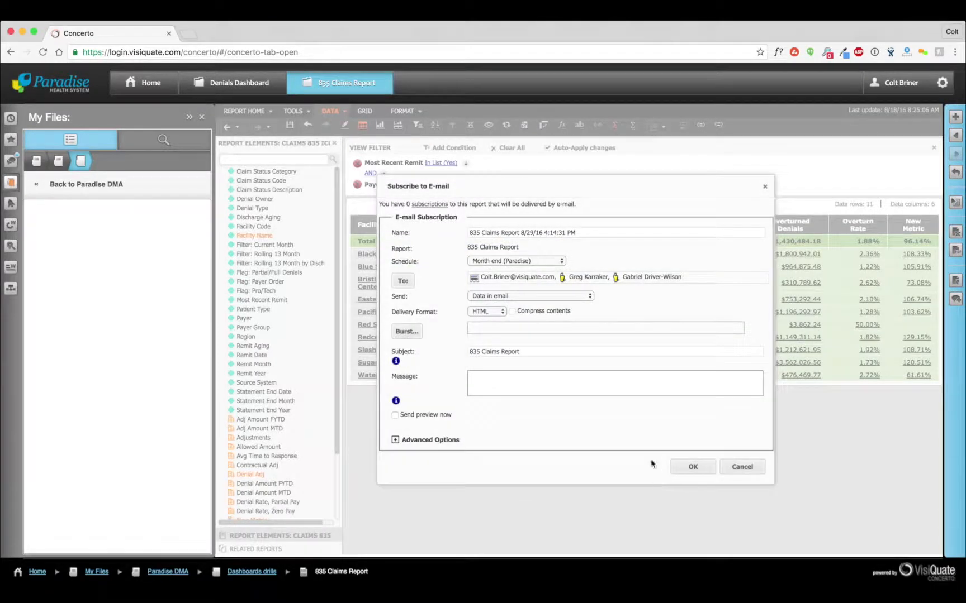
{"action": "left_click", "coordinate": [689, 463]}
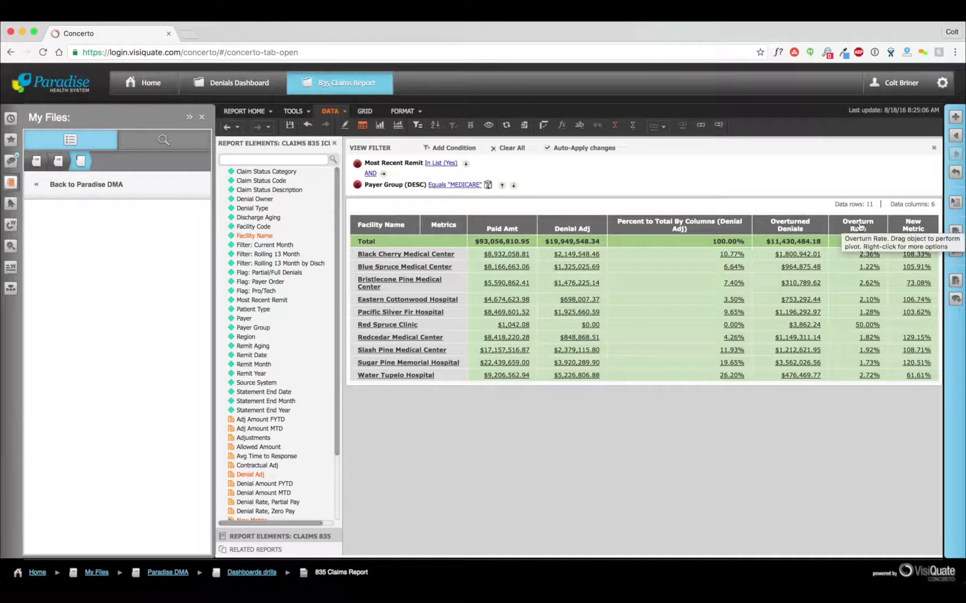
- Add a view filter condition on Filter: Current Month with APPLY in the selected list
{"action": "left_click", "coordinate": [459, 149]}
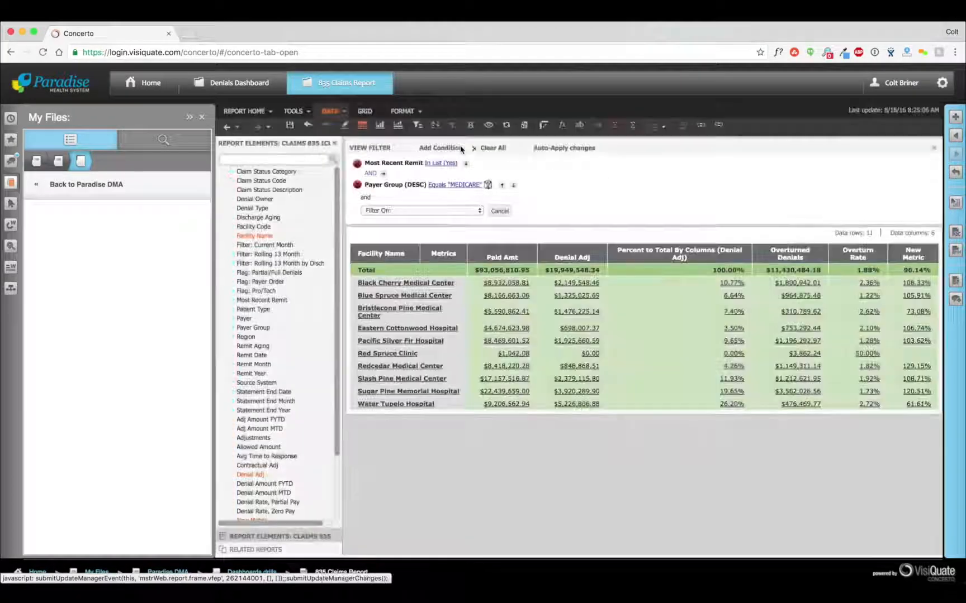
{"action": "left_click", "coordinate": [456, 211]}
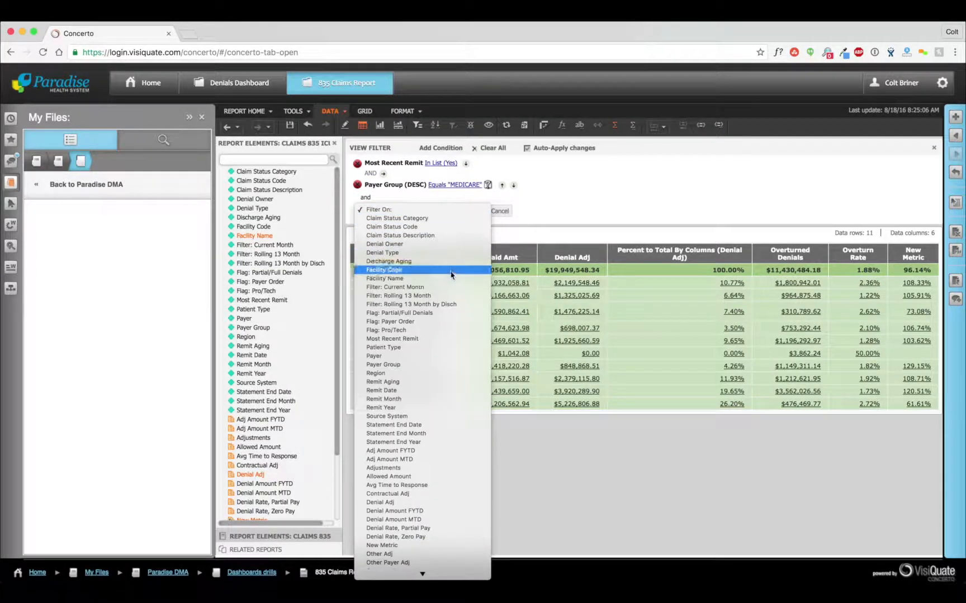
{"action": "left_click", "coordinate": [451, 288]}
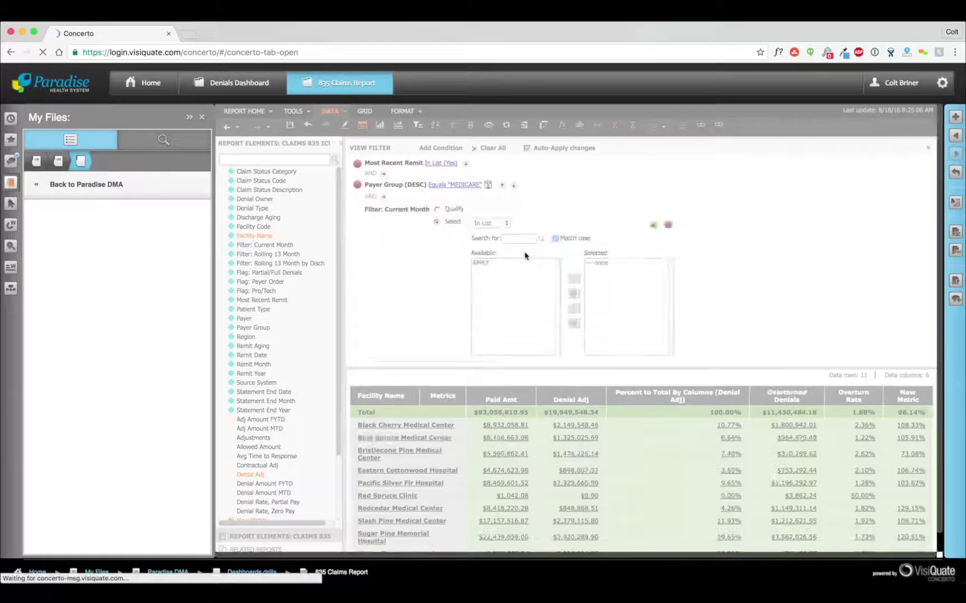
{"action": "left_click", "coordinate": [487, 264]}
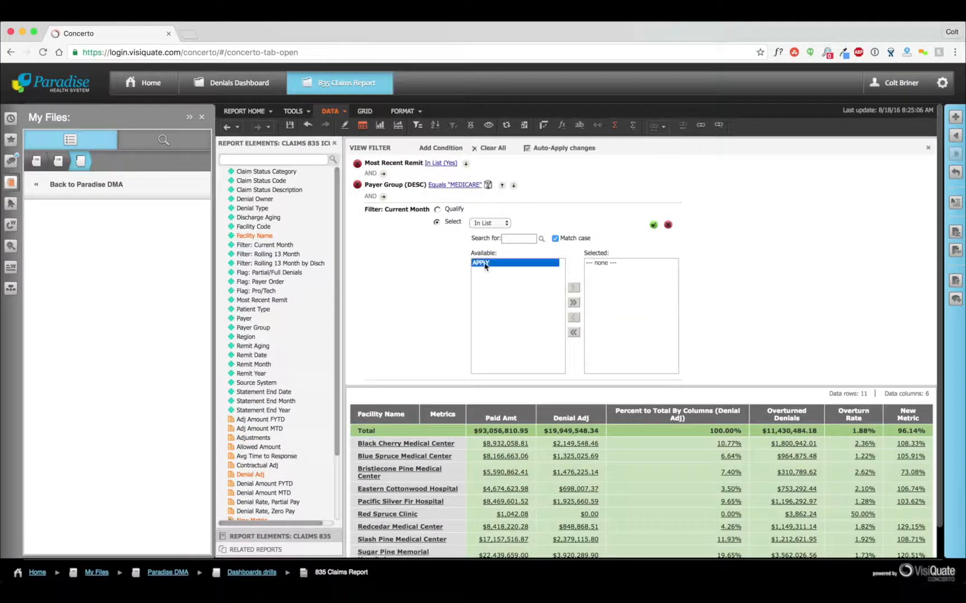
{"action": "left_click", "coordinate": [573, 288]}
{"action": "left_click", "coordinate": [653, 225]}
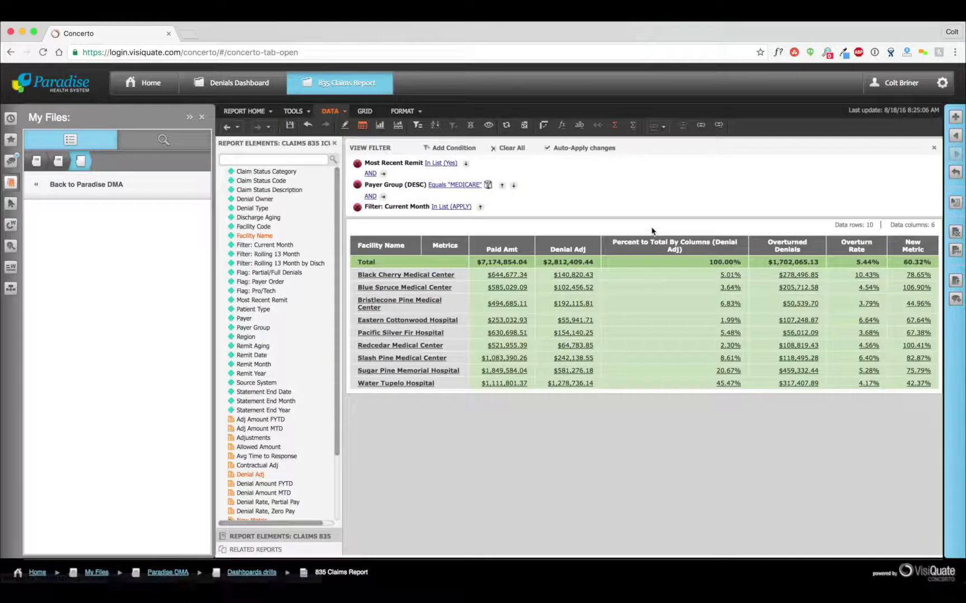
- Create an alert on the Overturn Rate metric column and name it Overturn Rate
{"action": "right_click", "coordinate": [861, 249]}
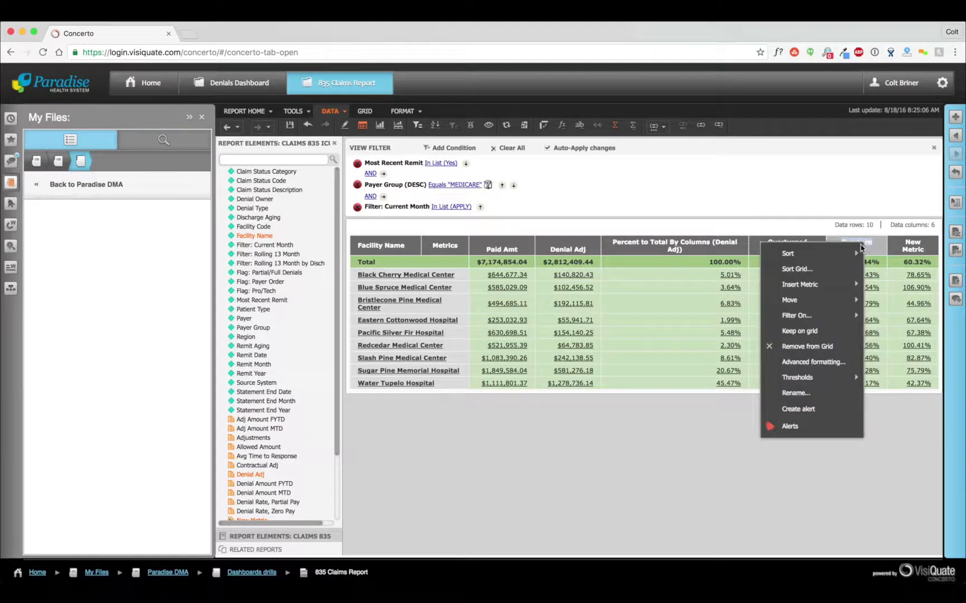
{"action": "left_click", "coordinate": [800, 410]}
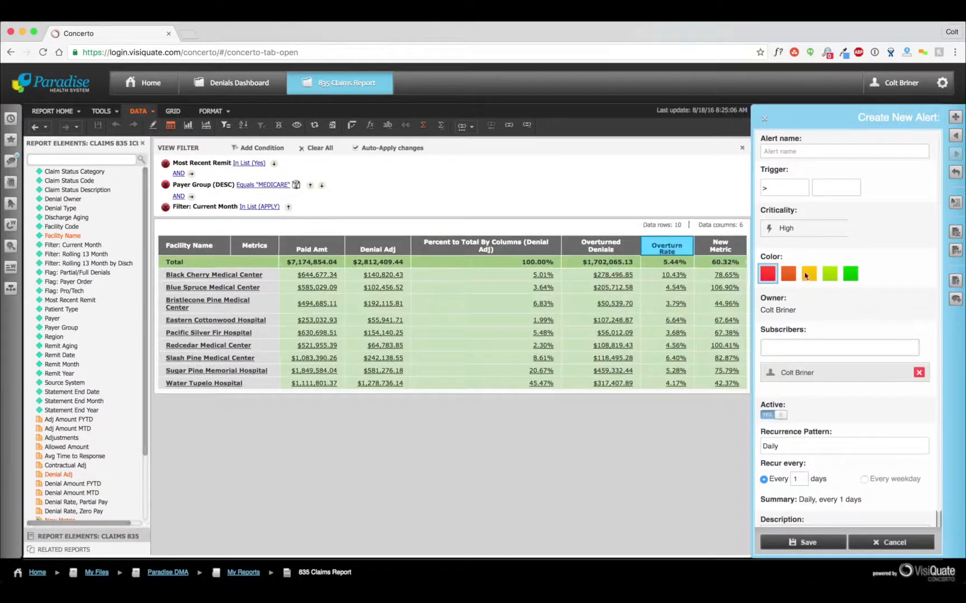
{"action": "left_click", "coordinate": [811, 151]}
{"action": "type", "text": "Overt"}
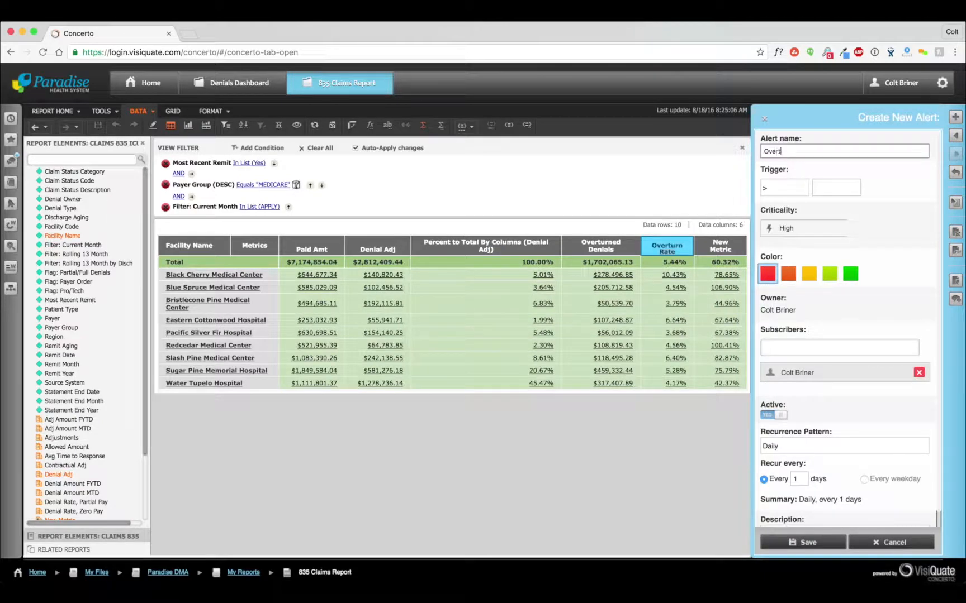
{"action": "type", "text": "urn Rate"}
- Set the alert's trigger to < 4 and its color to orange
{"action": "left_click", "coordinate": [803, 188]}
{"action": "left_click", "coordinate": [790, 217]}
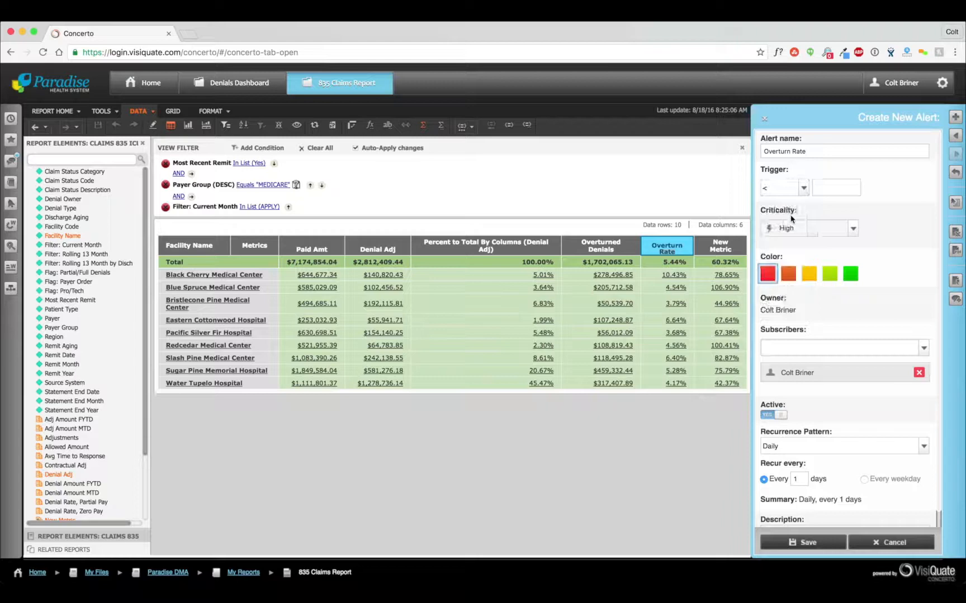
{"action": "left_click", "coordinate": [818, 185]}
{"action": "left_click", "coordinate": [789, 274]}
- Search the alert's subscribers for Rich and add the first matching person as a second subscriber
{"action": "left_click", "coordinate": [802, 347]}
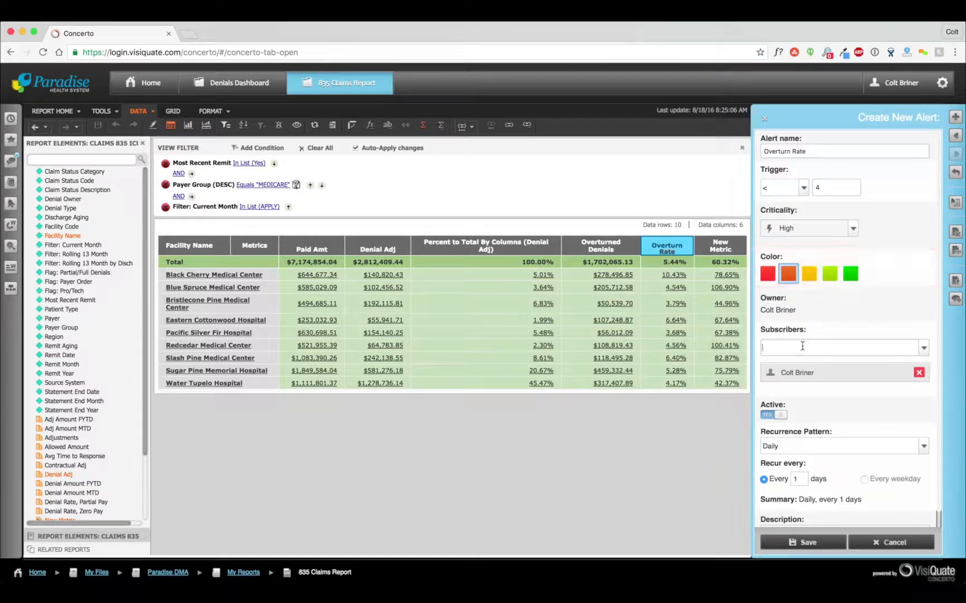
{"action": "type", "text": "Rich"}
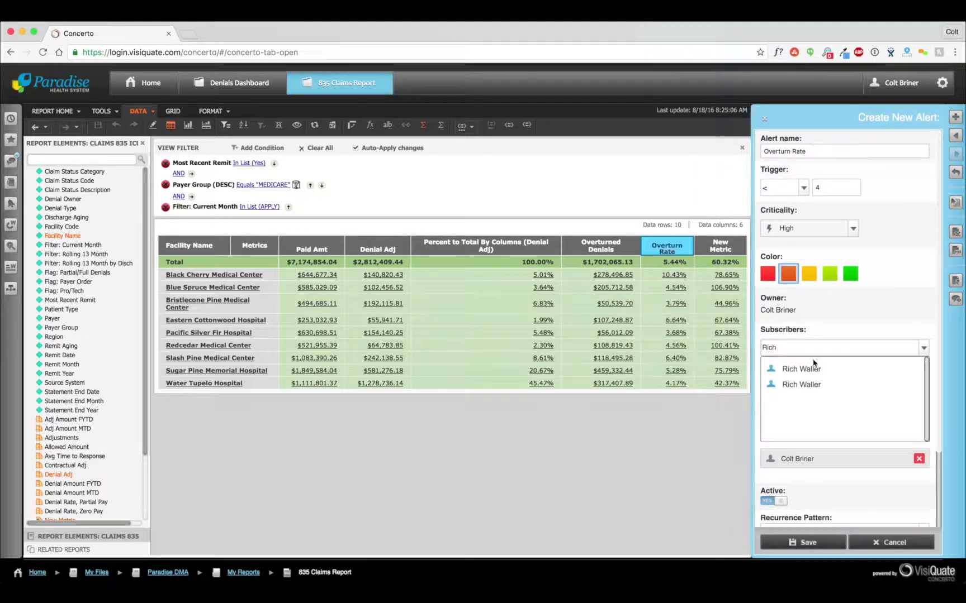
{"action": "left_click", "coordinate": [813, 369]}
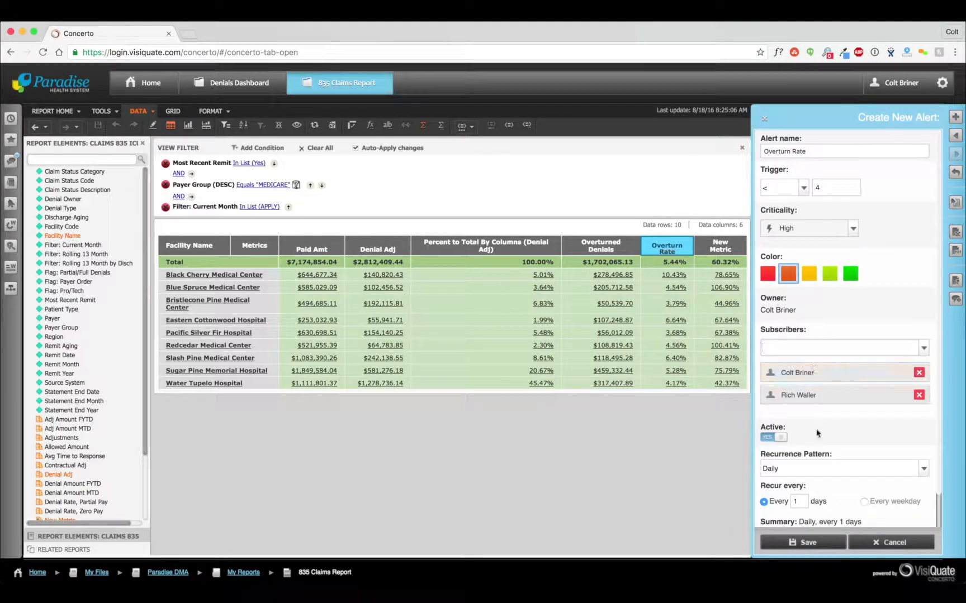
- Set the alert's recurrence pattern to Weekly and save the alert
{"action": "scroll", "coordinate": [814, 469], "scroll_direction": "down", "scroll_amount": 3}
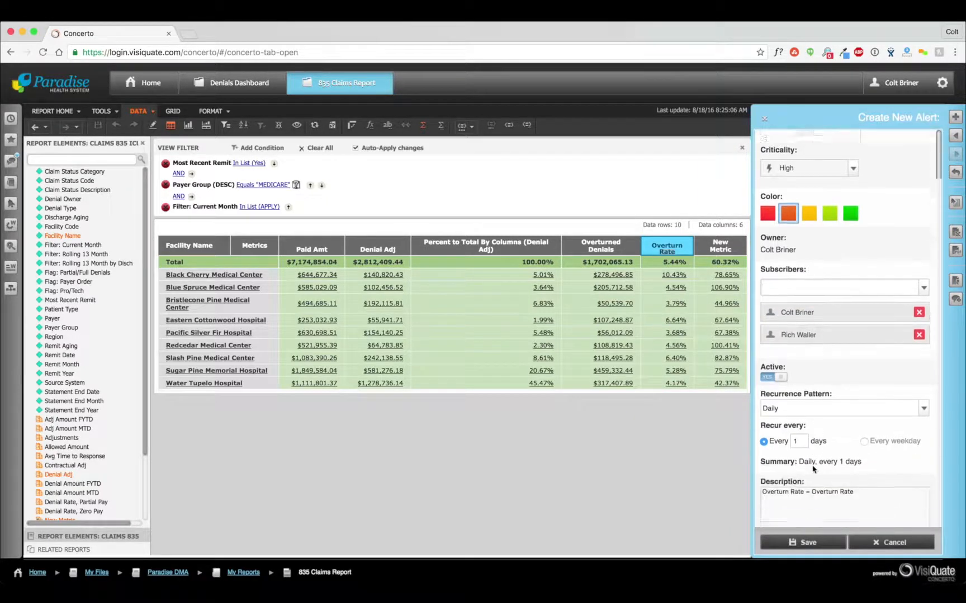
{"action": "left_click", "coordinate": [923, 400]}
{"action": "left_click", "coordinate": [873, 428]}
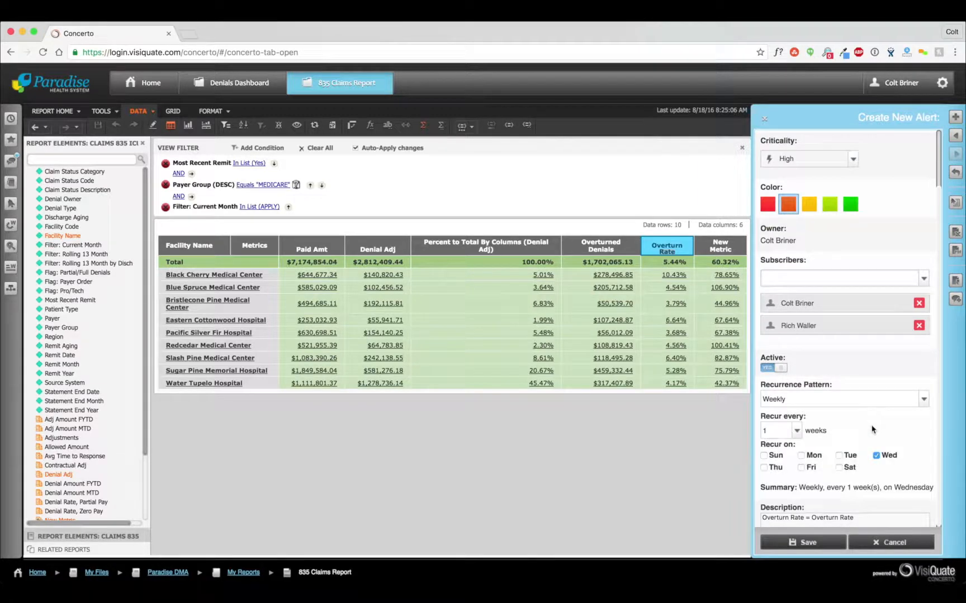
{"action": "scroll", "coordinate": [872, 429], "scroll_direction": "down", "scroll_amount": 1}
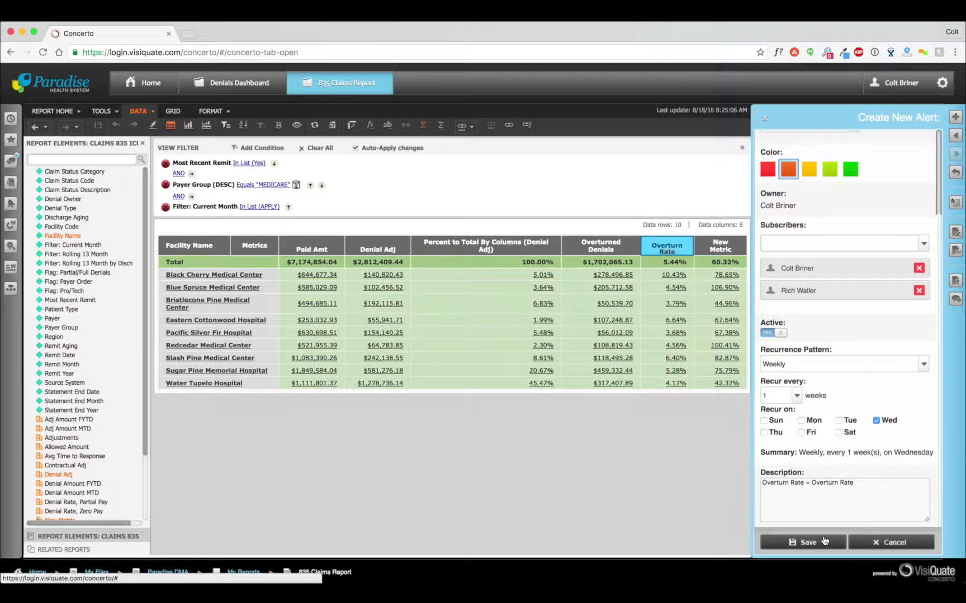
{"action": "left_click", "coordinate": [824, 541]}
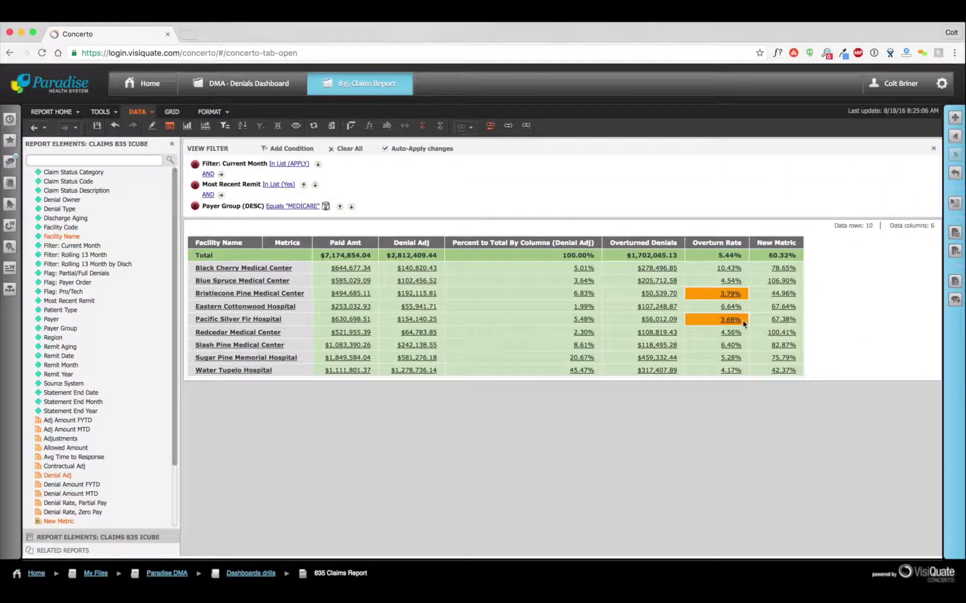
- Start a new conversation about the 835 Claims Report and add one individual user as a participant
{"action": "left_click", "coordinate": [954, 299]}
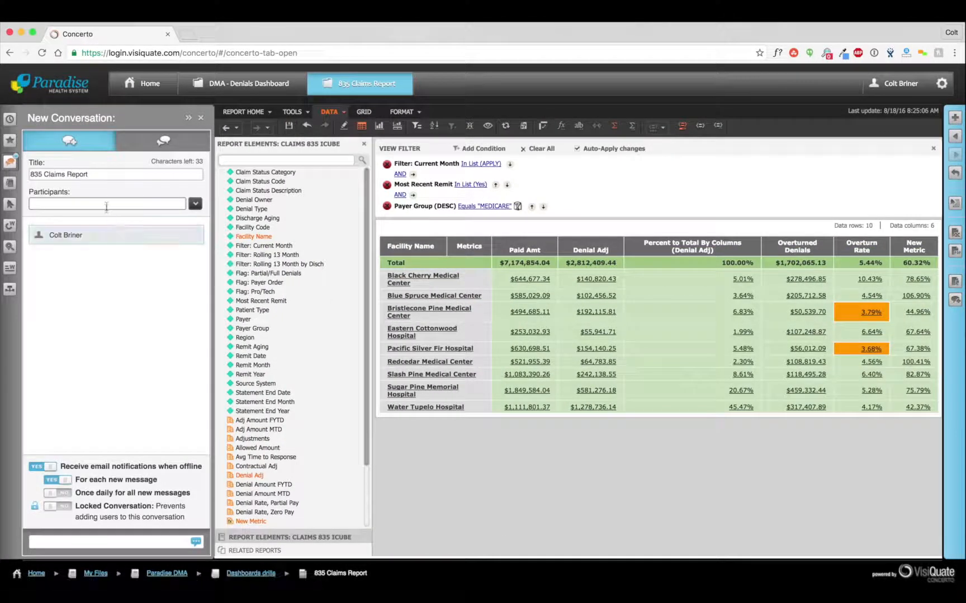
{"action": "left_click", "coordinate": [106, 204]}
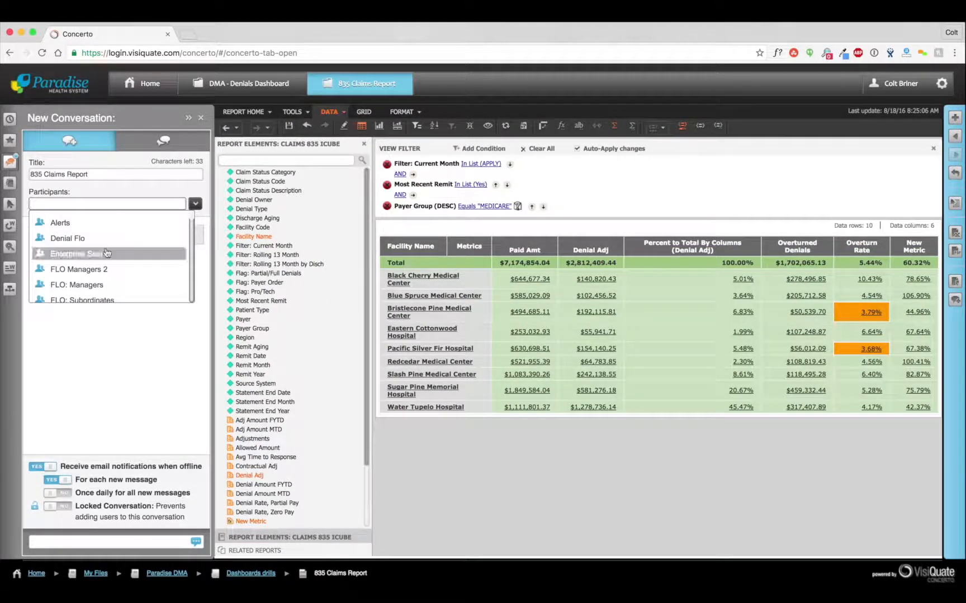
{"action": "scroll", "coordinate": [106, 251], "scroll_direction": "down", "scroll_amount": 8}
{"action": "scroll", "coordinate": [106, 252], "scroll_direction": "down", "scroll_amount": 4}
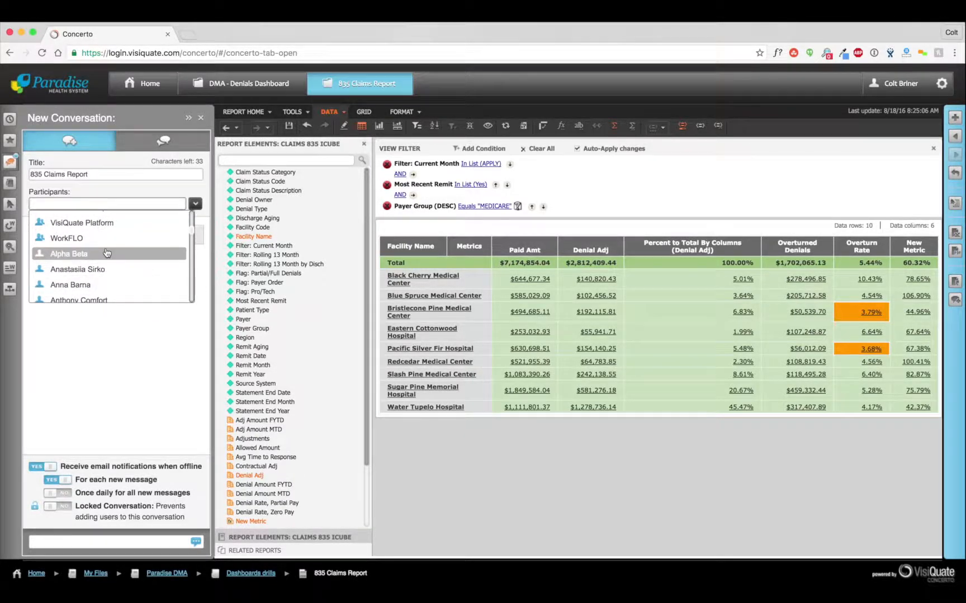
{"action": "left_click", "coordinate": [106, 253]}
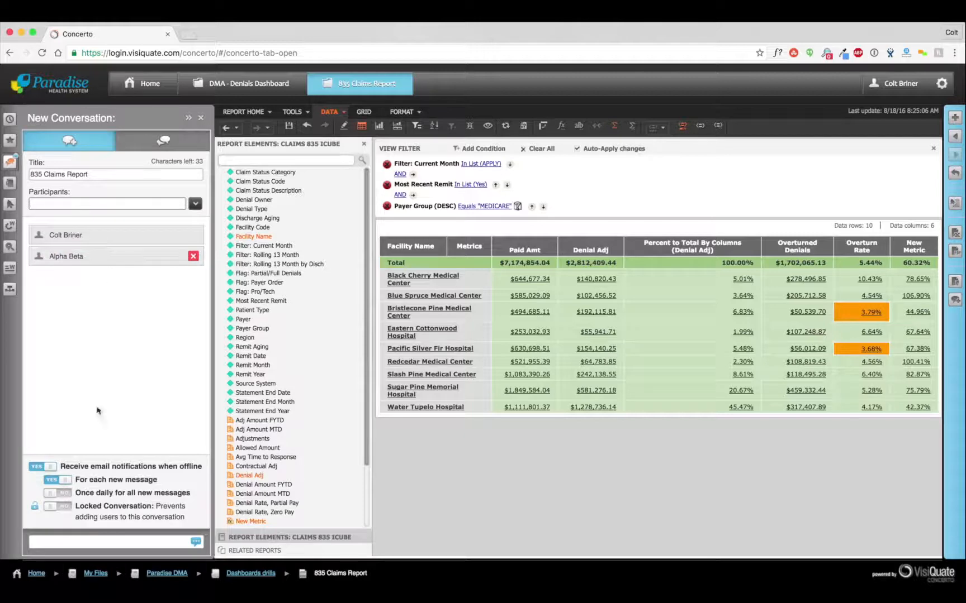
- Send the conversation message "Let's sync up for a game plan to drive your overturns back up over 4%"
{"action": "type", "text": "Let's sync up for a game plan to drive your over"}
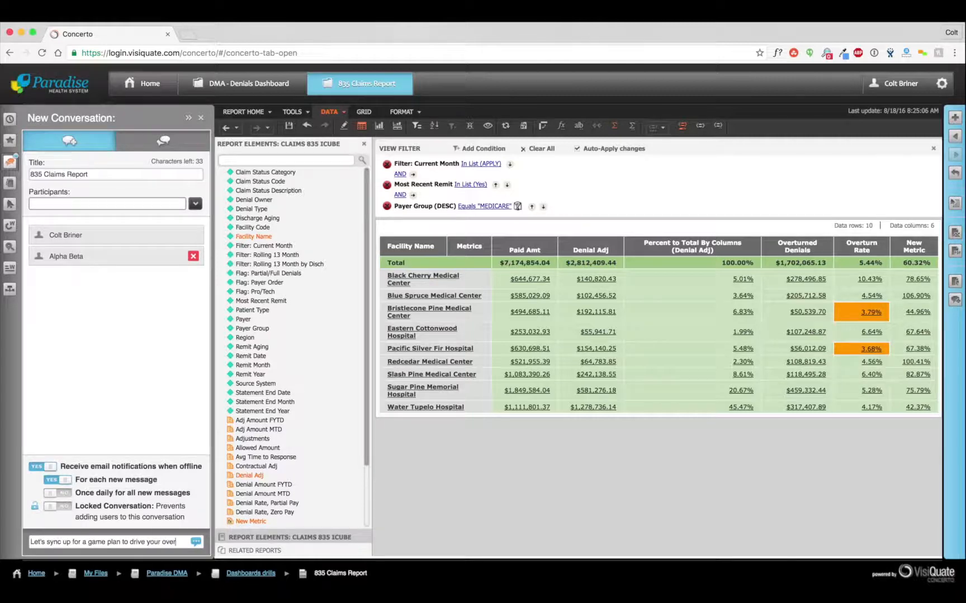
{"action": "type", "text": "turns back up over 4%"}
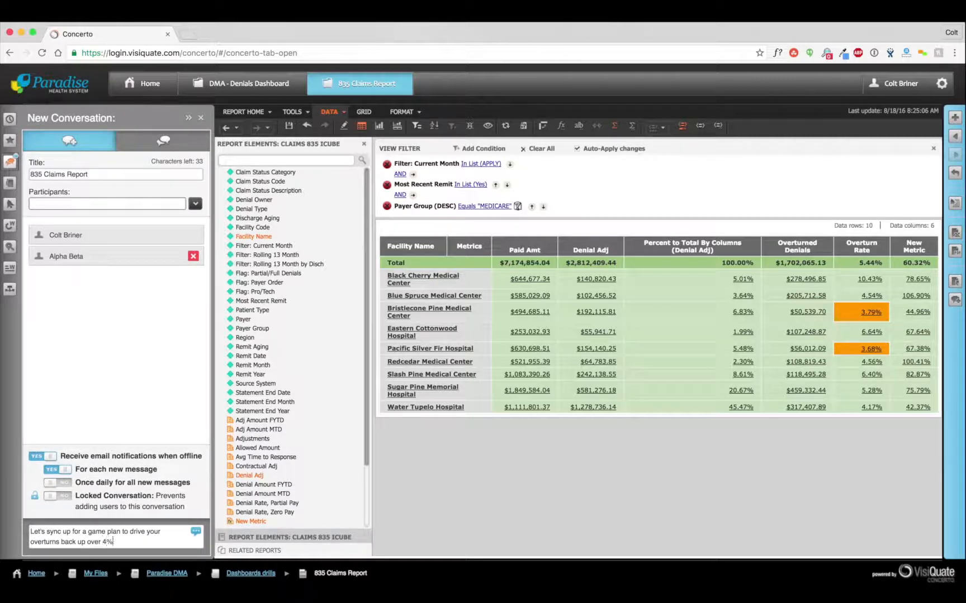
{"action": "key", "text": "Return"}
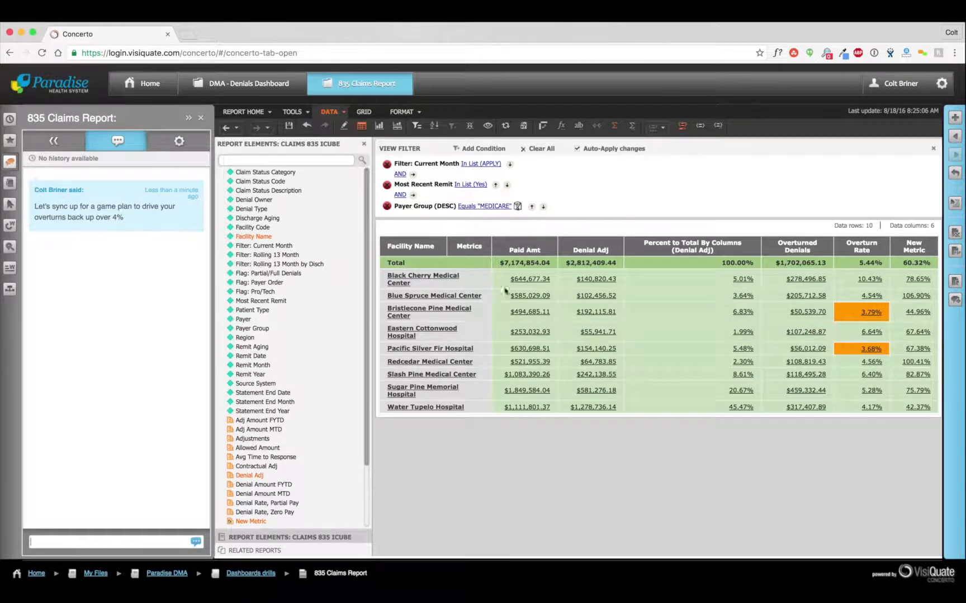
- Select Pacific Silver Fir Hospital's Overturn Rate, and examine denial amounts by payer group and opportunity percentage in the Open Denials by Payer MTD drill report
{"action": "left_click", "coordinate": [870, 351]}
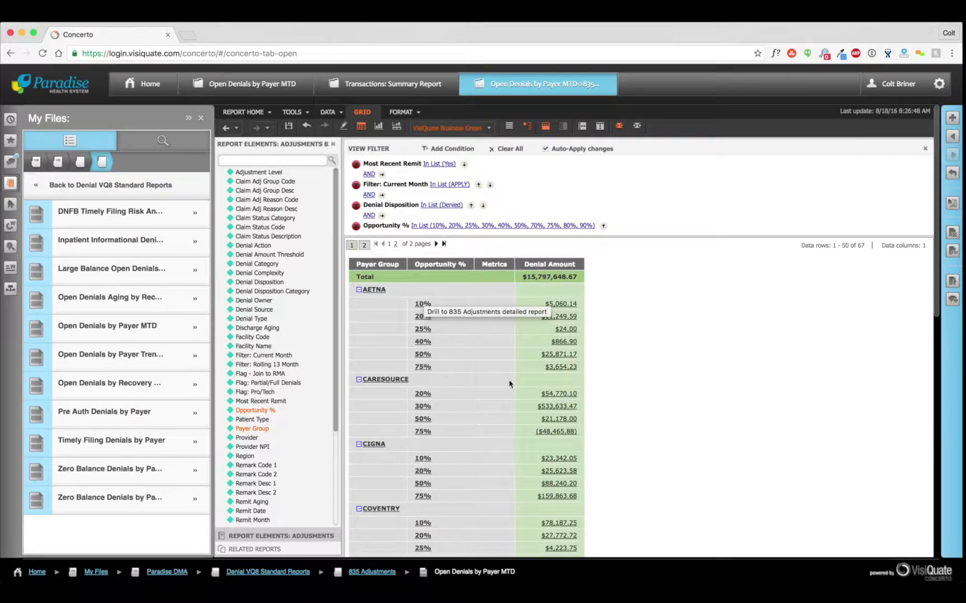
{"action": "scroll", "coordinate": [640, 364], "scroll_direction": "down", "scroll_amount": 5}
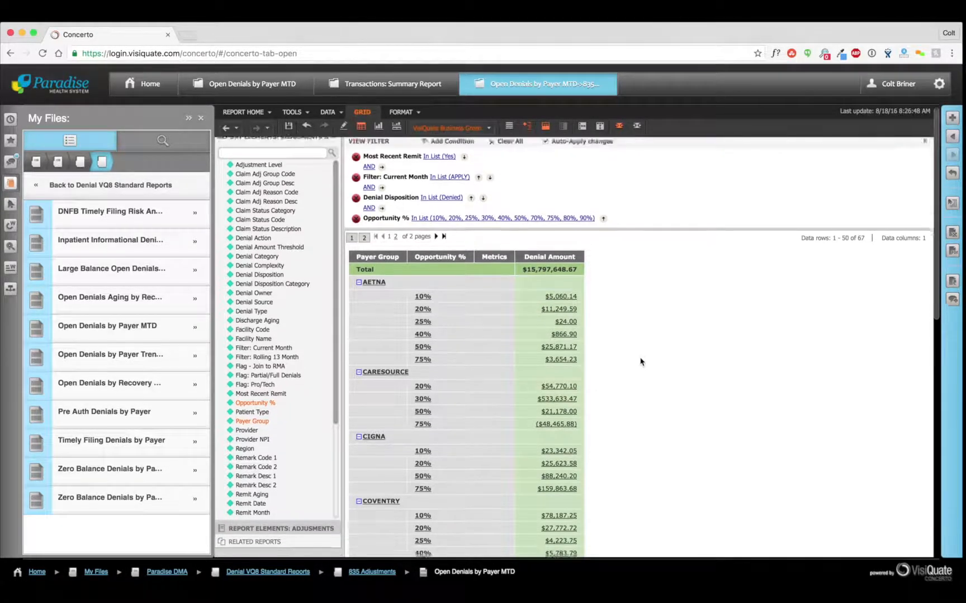
{"action": "scroll", "coordinate": [640, 362], "scroll_direction": "down", "scroll_amount": 5}
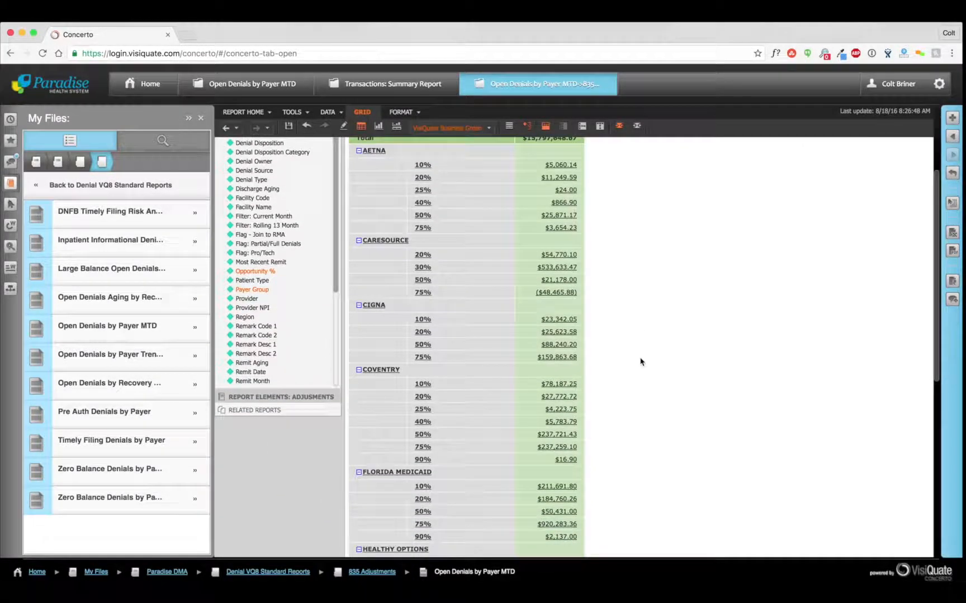
- Filter the Open Denials by Payer MTD drill report to the MEDICARE payer group
{"action": "scroll", "coordinate": [641, 362], "scroll_direction": "down", "scroll_amount": 5}
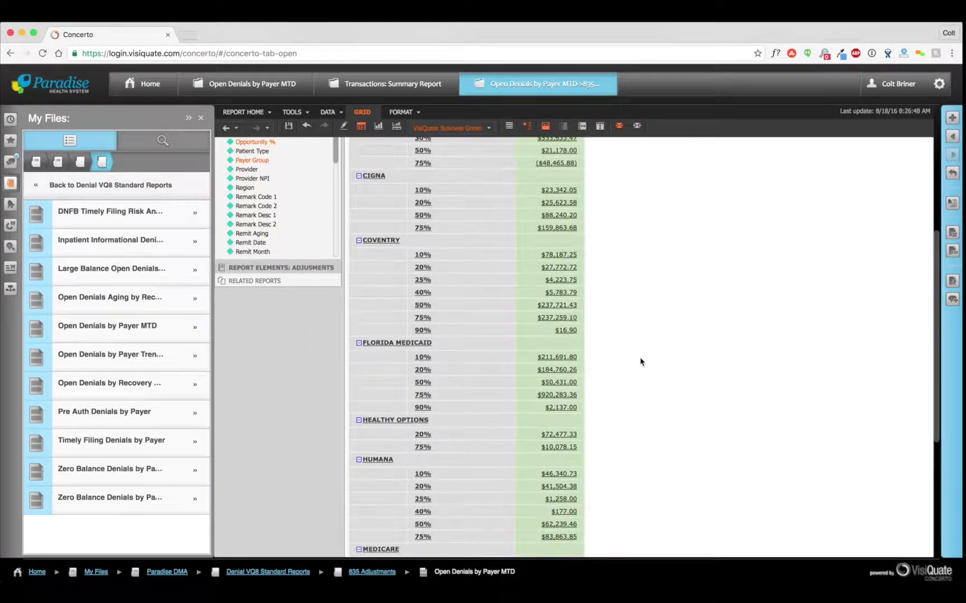
{"action": "scroll", "coordinate": [640, 362], "scroll_direction": "down", "scroll_amount": 3}
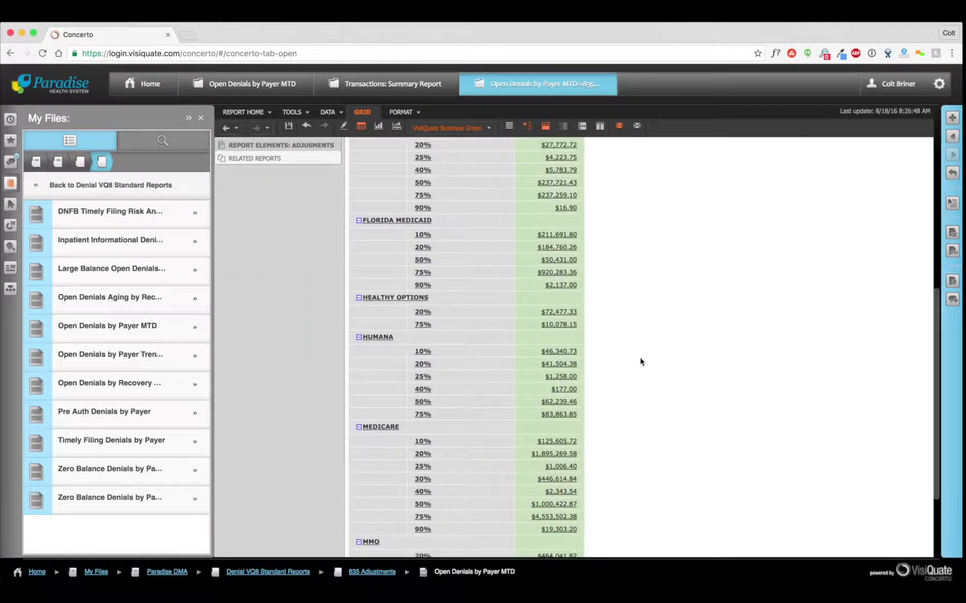
{"action": "scroll", "coordinate": [641, 362], "scroll_direction": "down", "scroll_amount": 1}
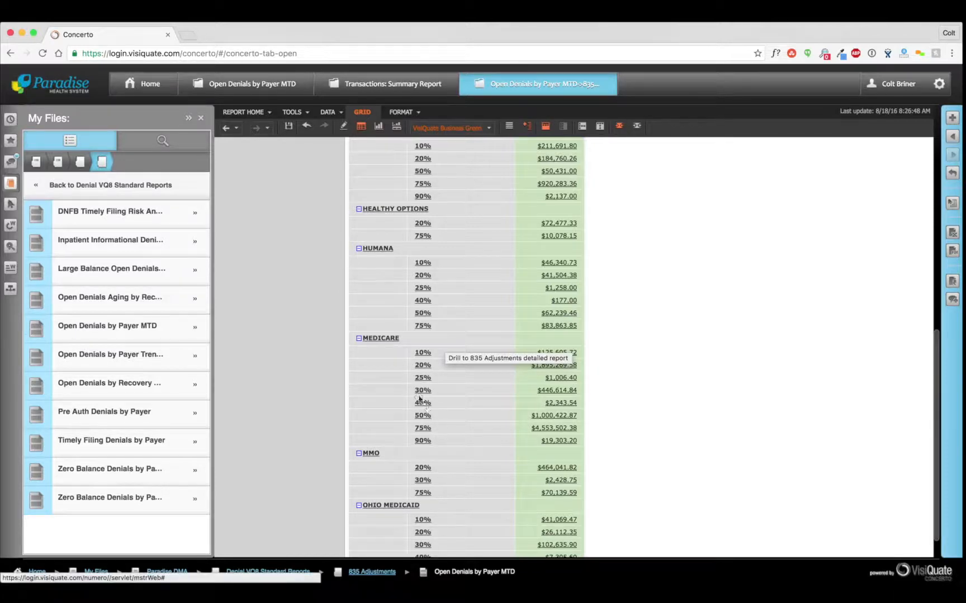
{"action": "right_click", "coordinate": [369, 337]}
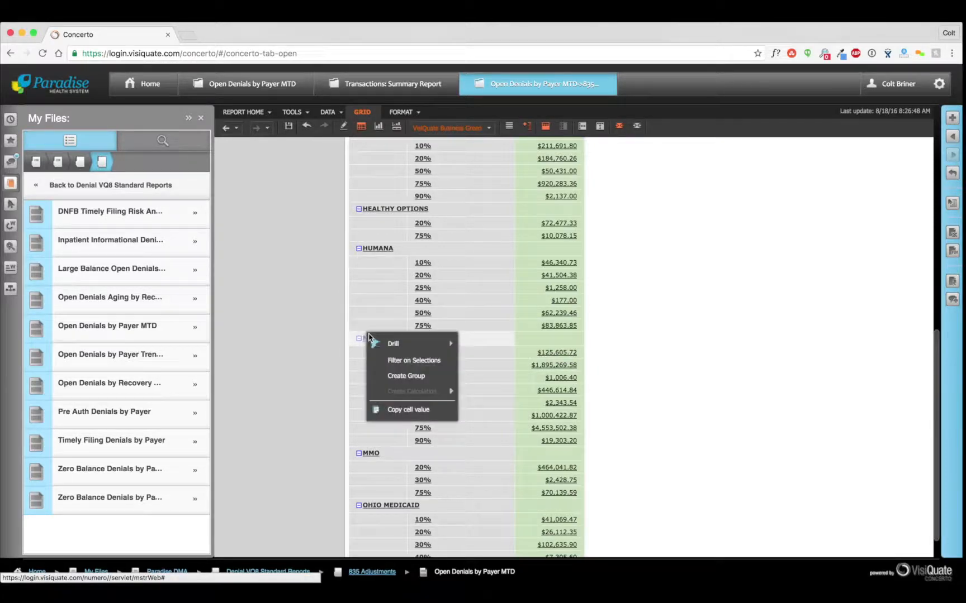
{"action": "left_click", "coordinate": [402, 361]}
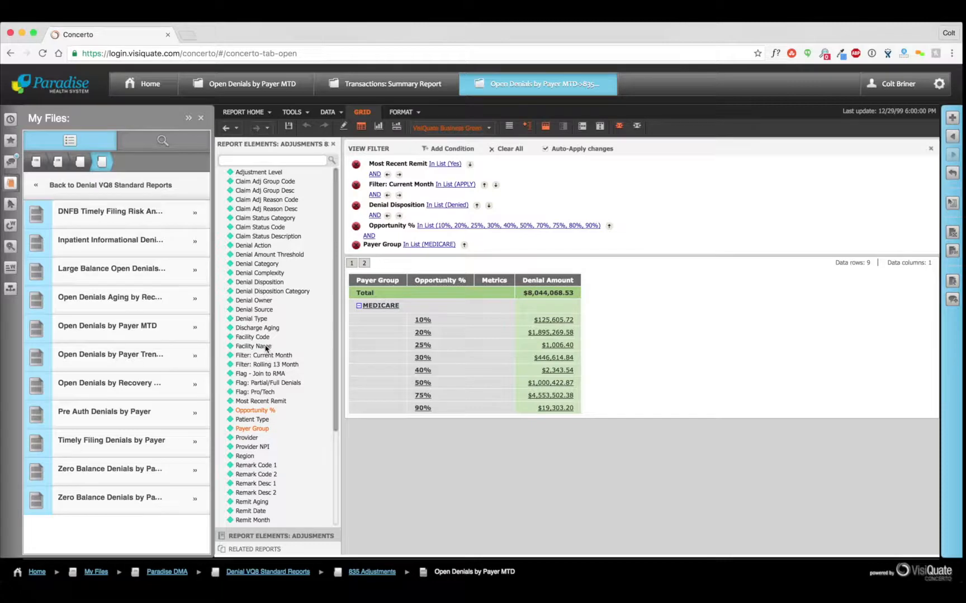
- Add Facility Name as the report's first column and filter to Blue Spruce Medical Center's MEDICARE denials at 75% opportunity
{"action": "mouse_move", "coordinate": [266, 349]}
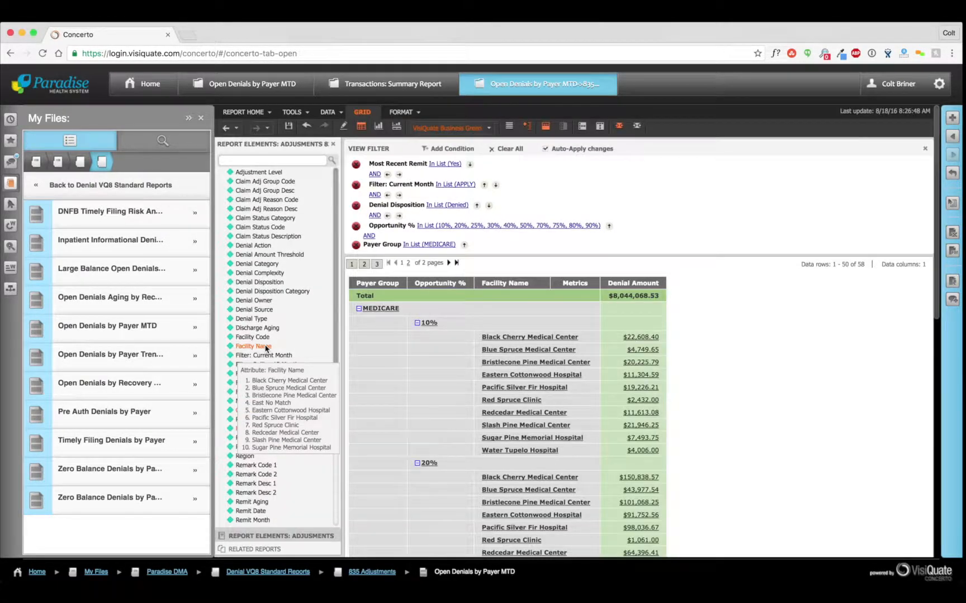
{"action": "left_click_drag", "start_coordinate": [486, 284], "coordinate": [358, 288]}
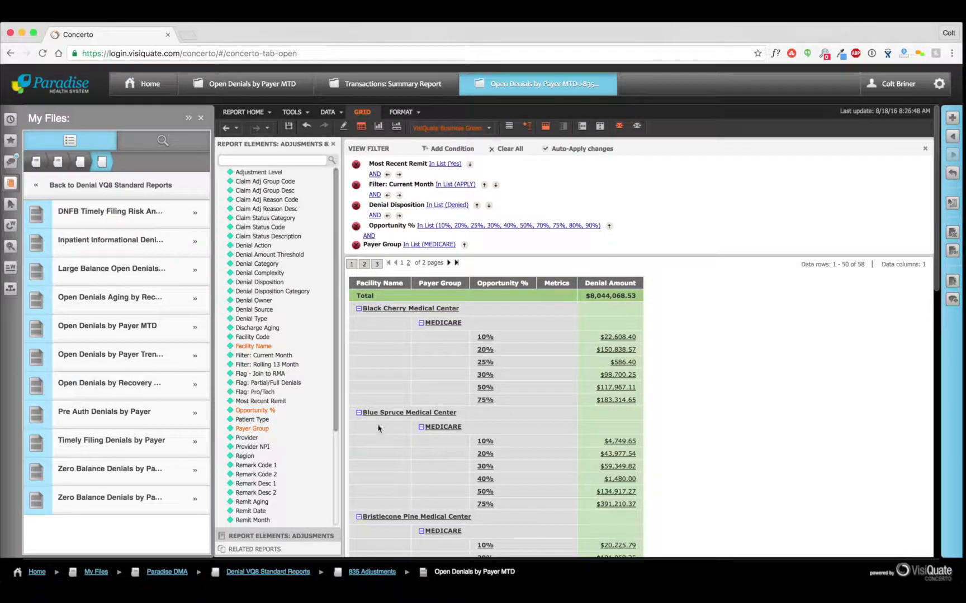
{"action": "right_click", "coordinate": [486, 507]}
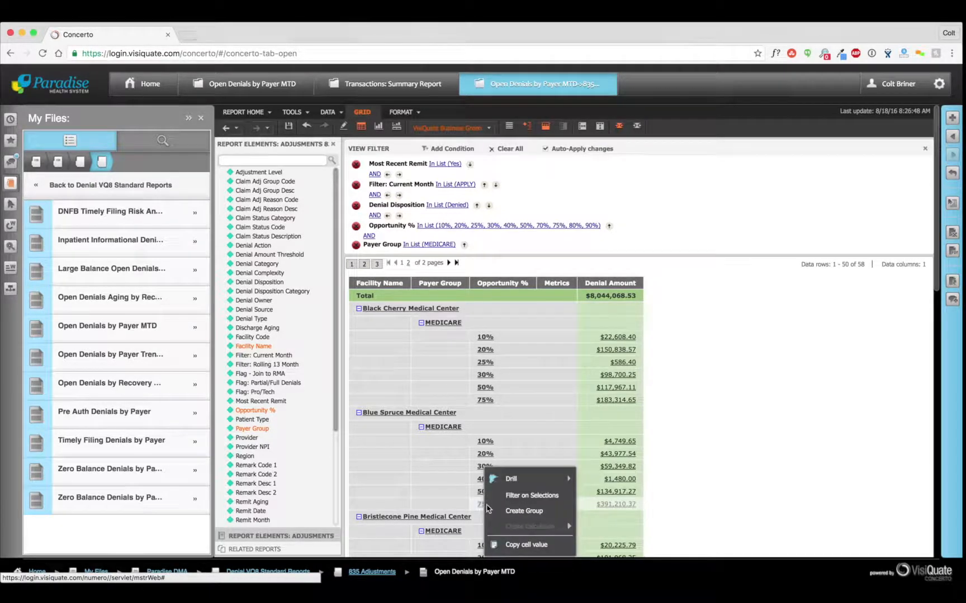
{"action": "left_click", "coordinate": [515, 496]}
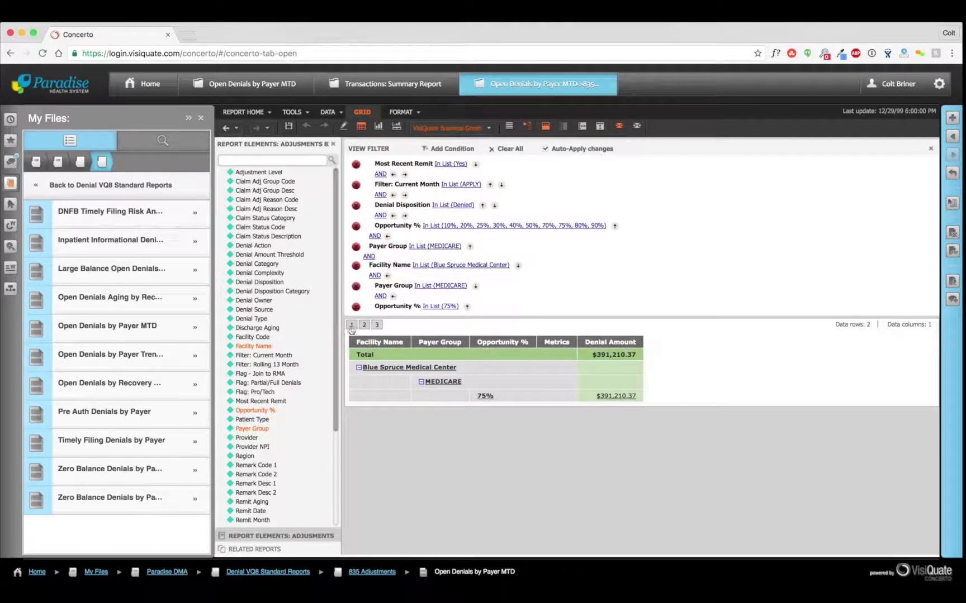
- Add Claim Adj Reason Desc to the report grid and sort Denial Amount in descending order
{"action": "double_click", "coordinate": [260, 210]}
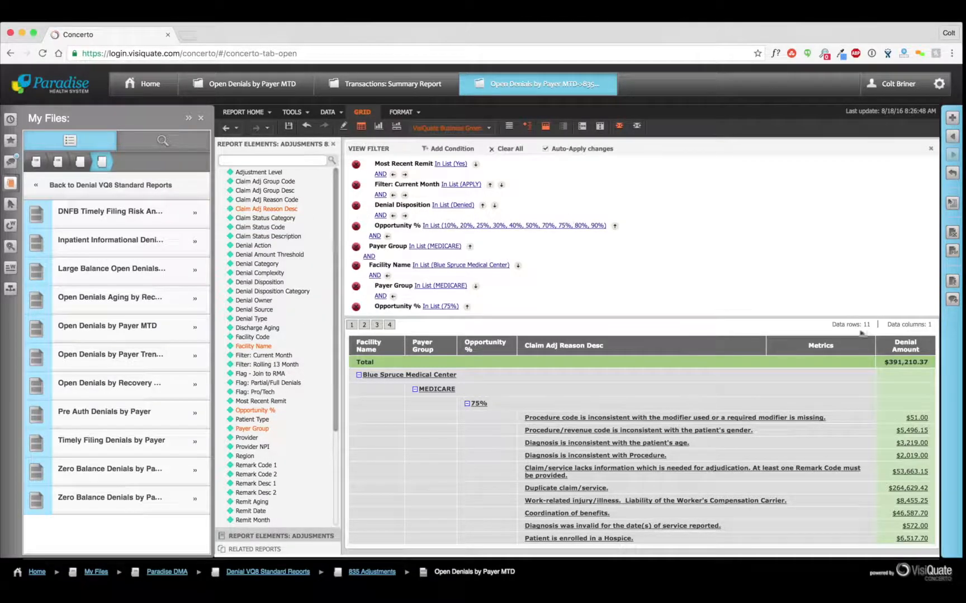
{"action": "right_click", "coordinate": [898, 347]}
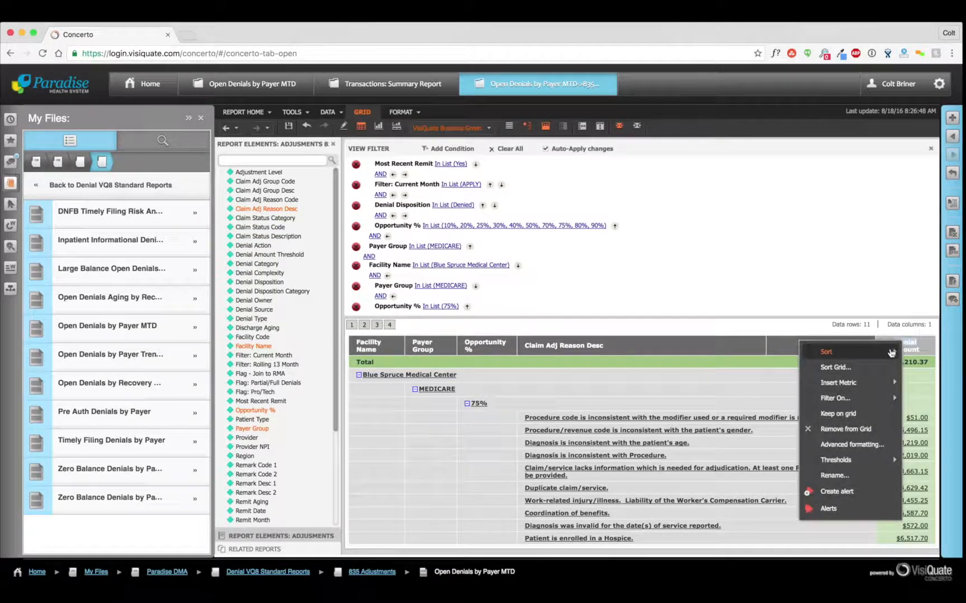
{"action": "mouse_move", "coordinate": [871, 352]}
{"action": "left_click", "coordinate": [767, 370]}
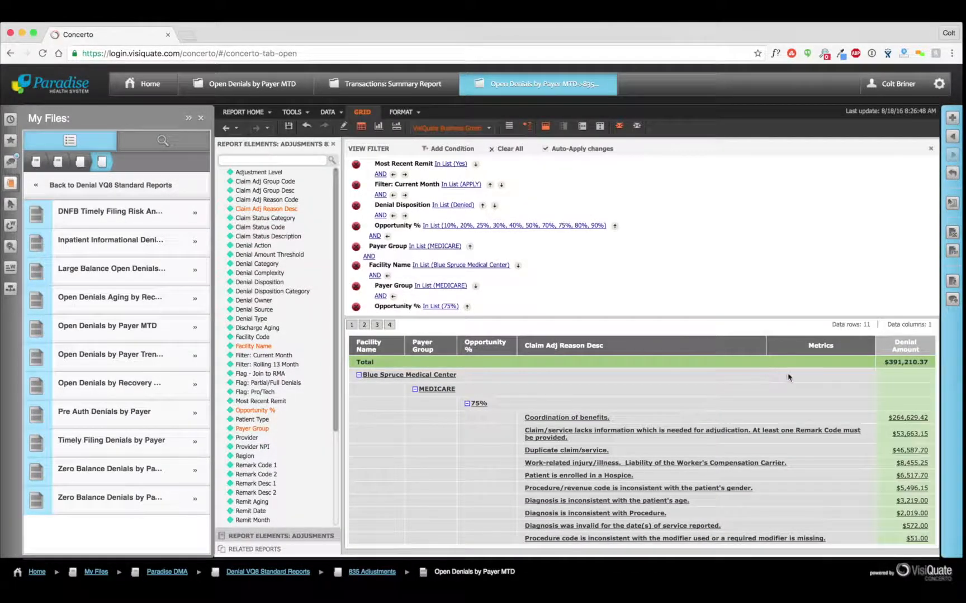
- Drill into the Coordination of benefits denial amount, examine the claim-level adjustment rows, and return to the summary report
{"action": "left_click", "coordinate": [900, 420]}
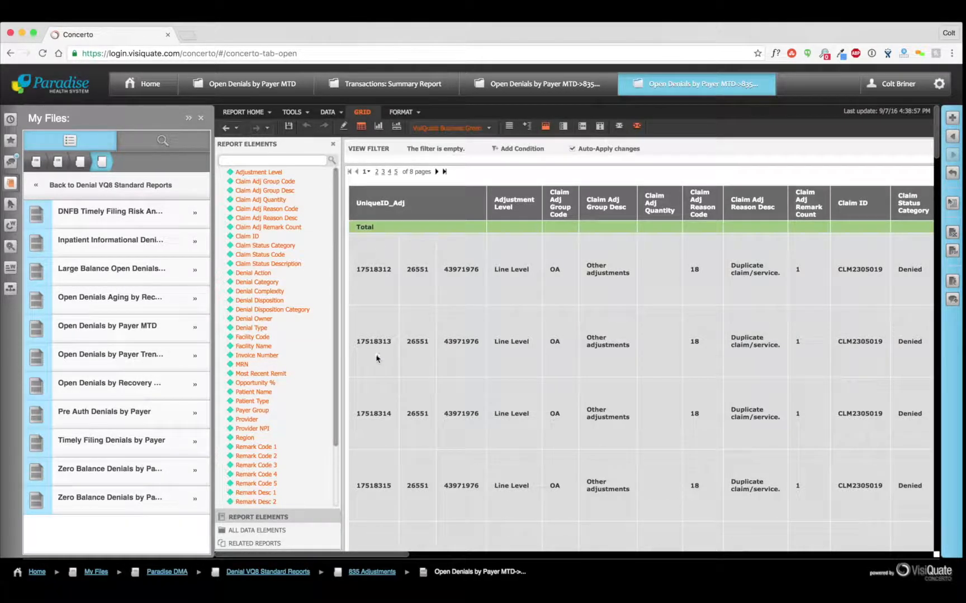
{"action": "scroll", "coordinate": [382, 496], "scroll_direction": "down", "scroll_amount": 4}
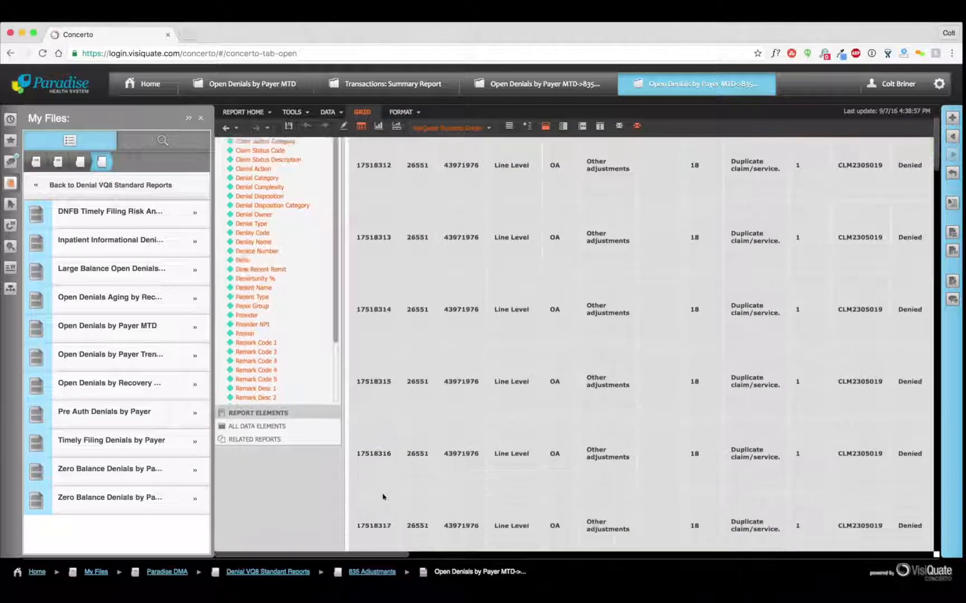
{"action": "scroll", "coordinate": [383, 497], "scroll_direction": "down", "scroll_amount": 10}
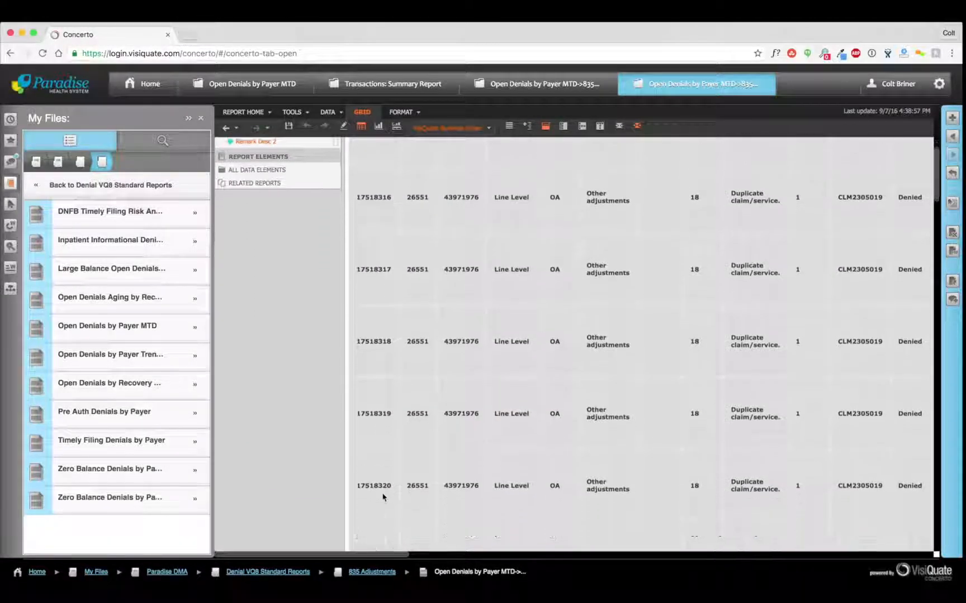
{"action": "scroll", "coordinate": [383, 496], "scroll_direction": "down", "scroll_amount": 8}
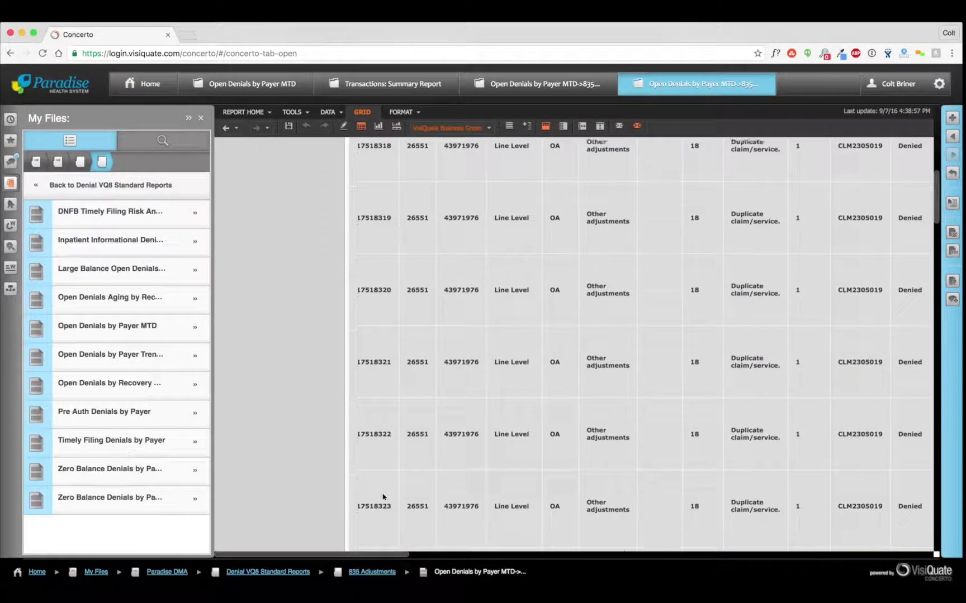
{"action": "scroll", "coordinate": [383, 497], "scroll_direction": "down", "scroll_amount": 1}
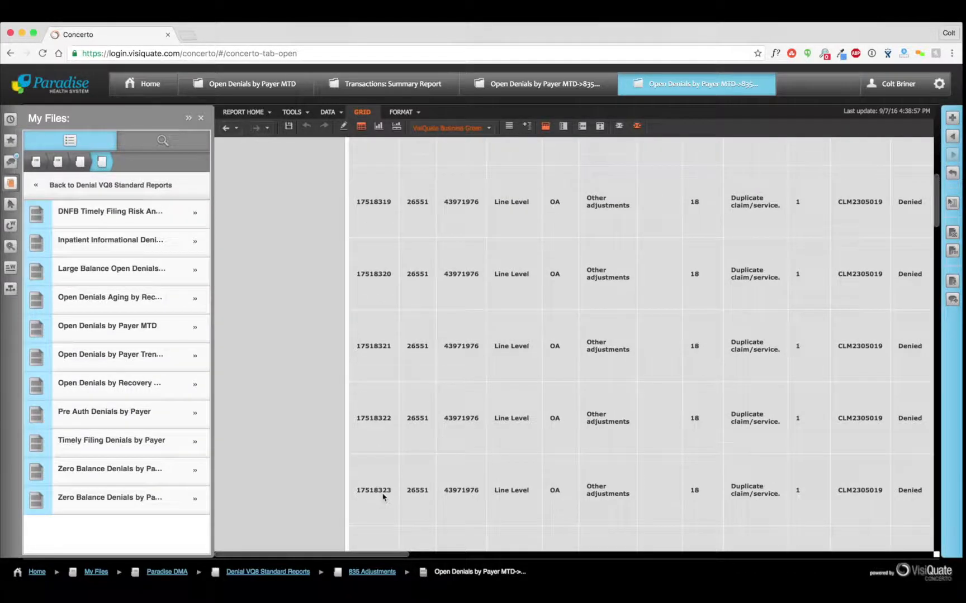
{"action": "scroll", "coordinate": [383, 497], "scroll_direction": "up", "scroll_amount": 11}
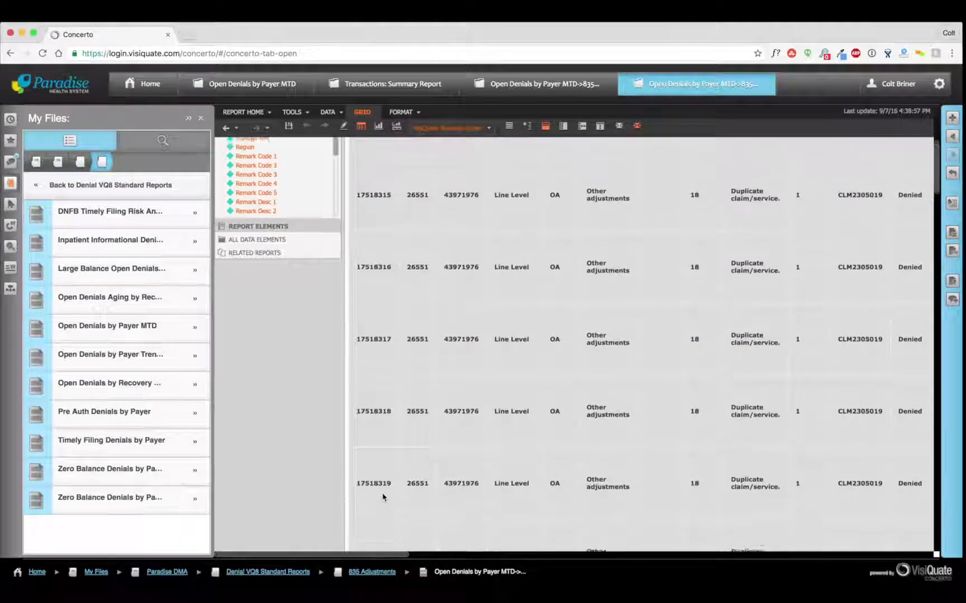
{"action": "scroll", "coordinate": [383, 497], "scroll_direction": "up", "scroll_amount": 11}
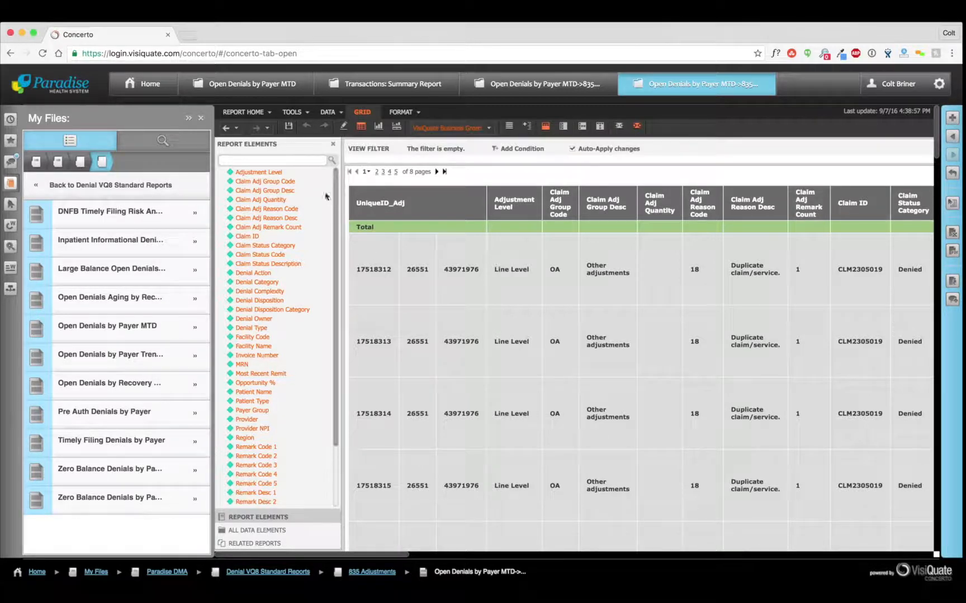
{"action": "left_click", "coordinate": [224, 129]}
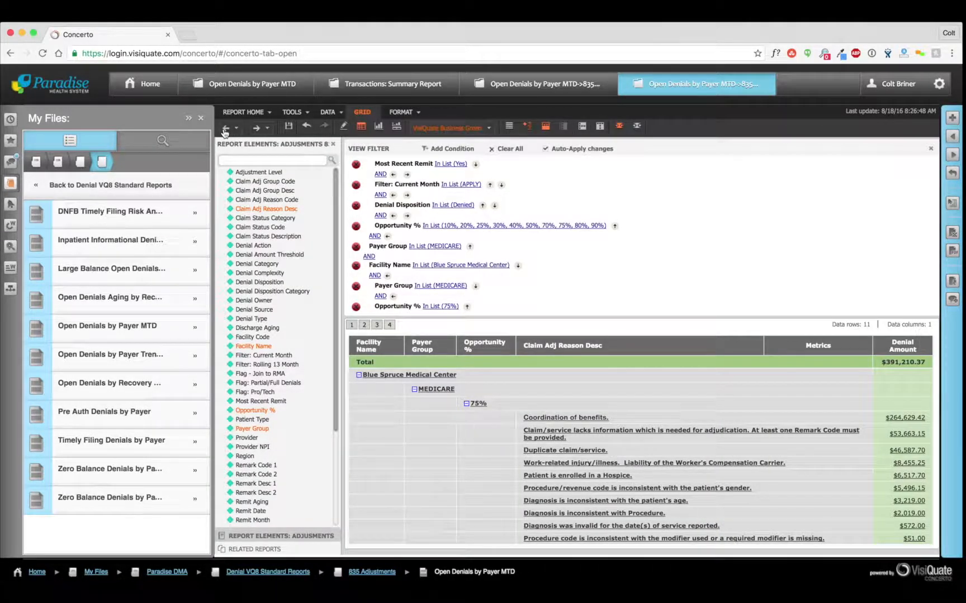
- Start a worklist rule from the Coordination of benefits denial amount and name it "High Opportunity Denials Medicare Blue Spruce"
{"action": "left_click", "coordinate": [900, 420]}
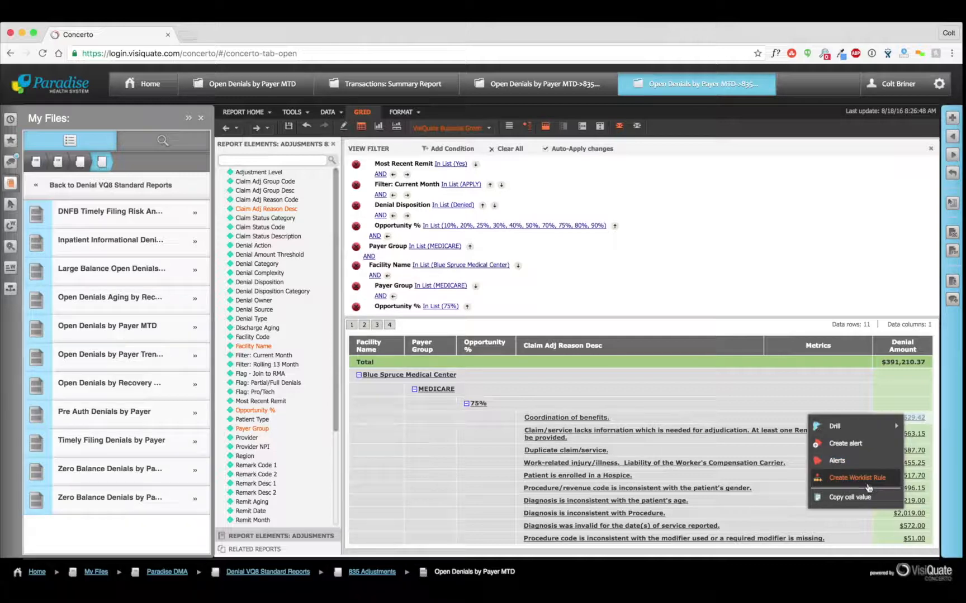
{"action": "left_click", "coordinate": [866, 481]}
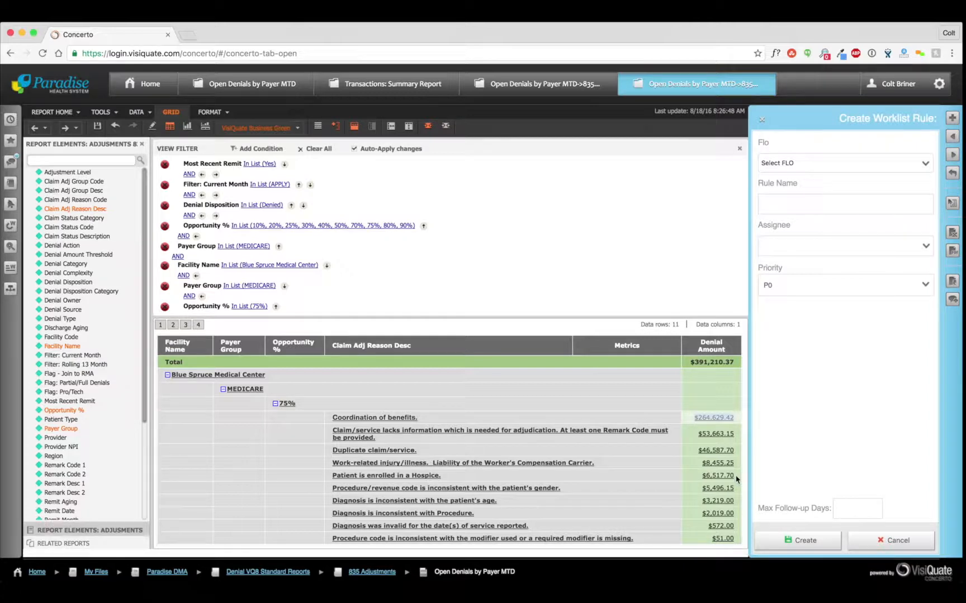
{"action": "left_click", "coordinate": [805, 208]}
{"action": "type", "text": "Hi"}
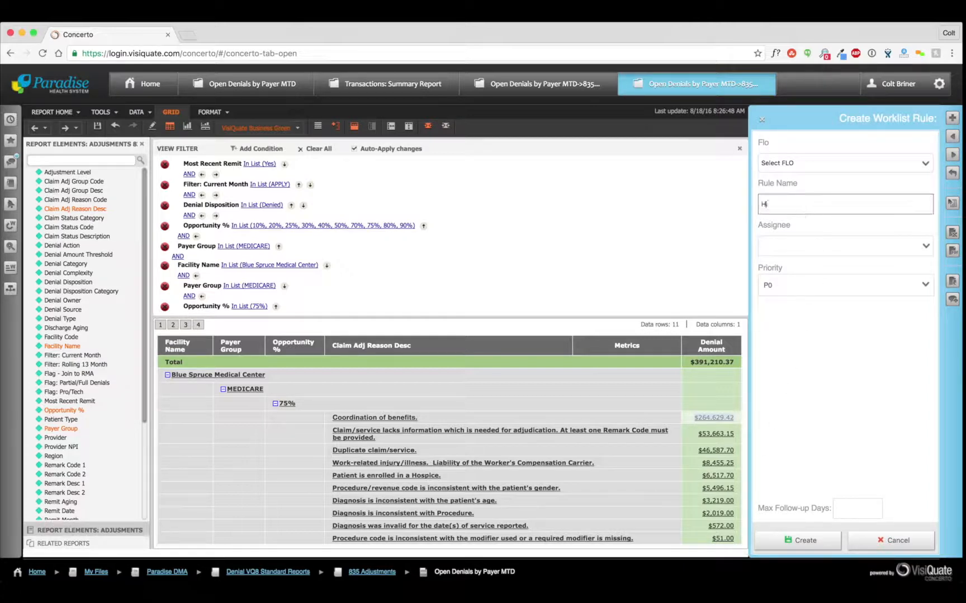
{"action": "type", "text": "gh Opportunity Denials Medicare Blue Spruce"}
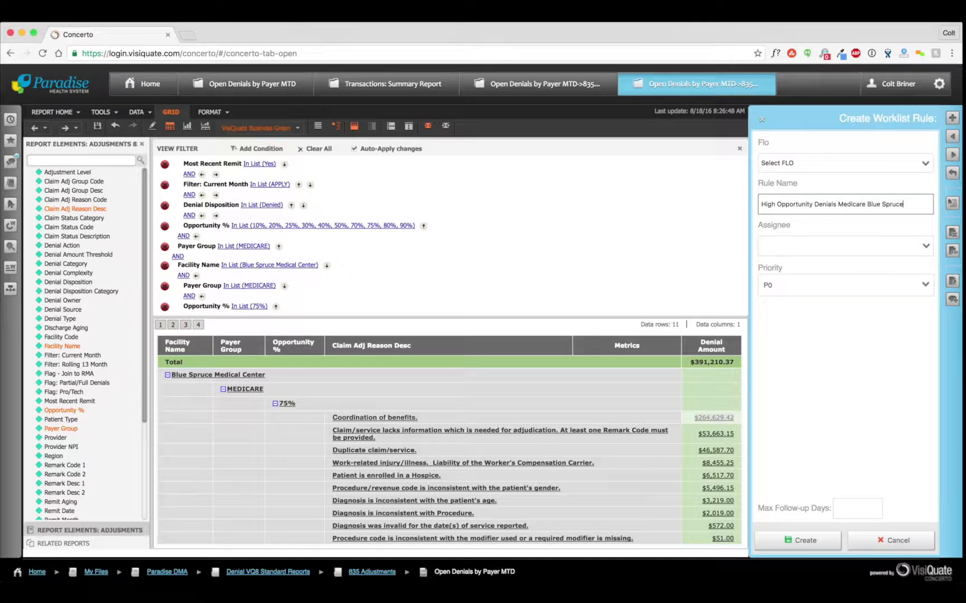
- Set the worklist rule's priority to P1, assign it to one individual user, and create the rule
{"action": "left_click", "coordinate": [795, 285]}
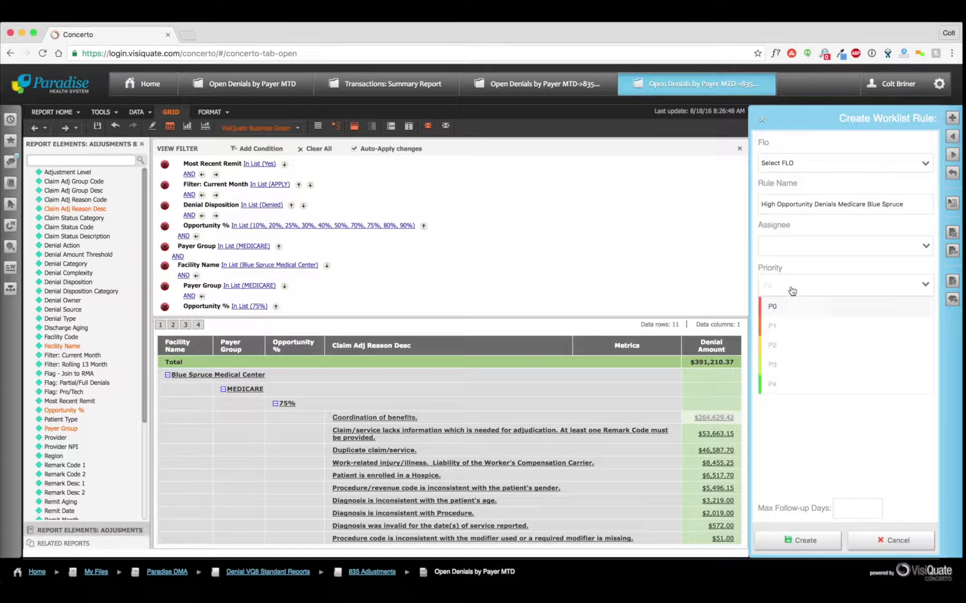
{"action": "left_click", "coordinate": [788, 327]}
{"action": "left_click", "coordinate": [790, 247]}
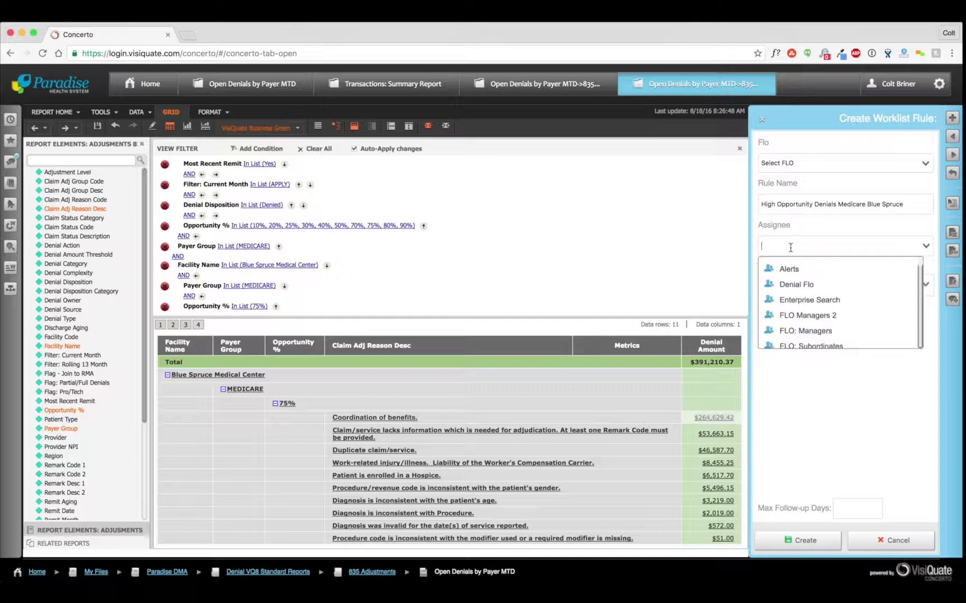
{"action": "type", "text": "Gabe"}
{"action": "key", "text": "Return"}
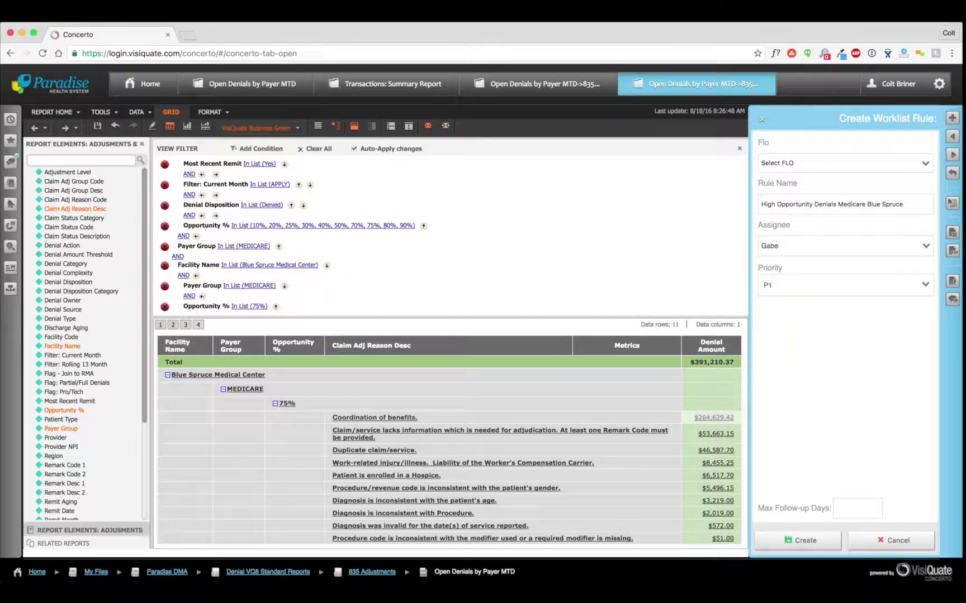
{"action": "key", "text": "BackSpace"}
{"action": "left_click", "coordinate": [789, 266]}
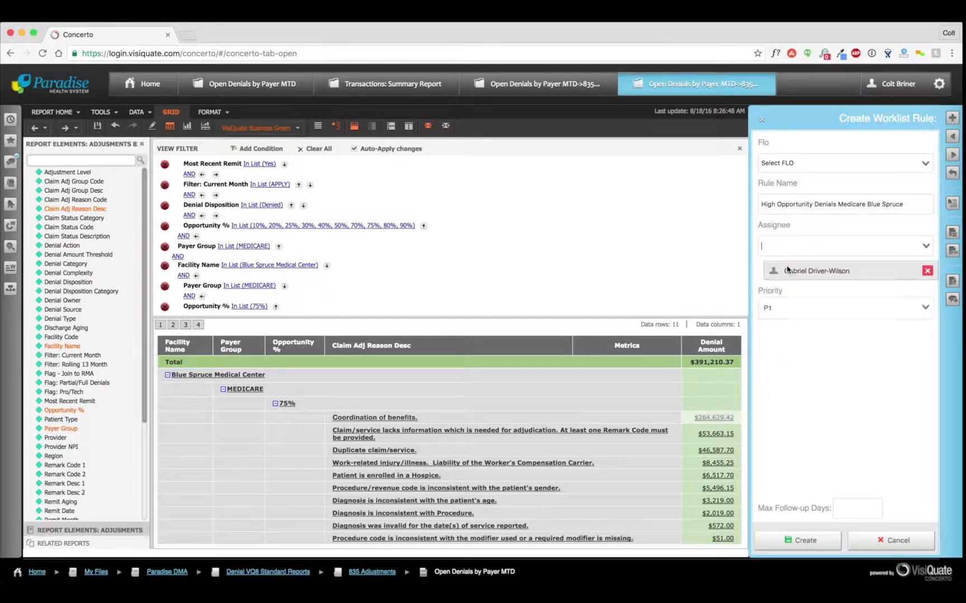
{"action": "left_click", "coordinate": [799, 540]}
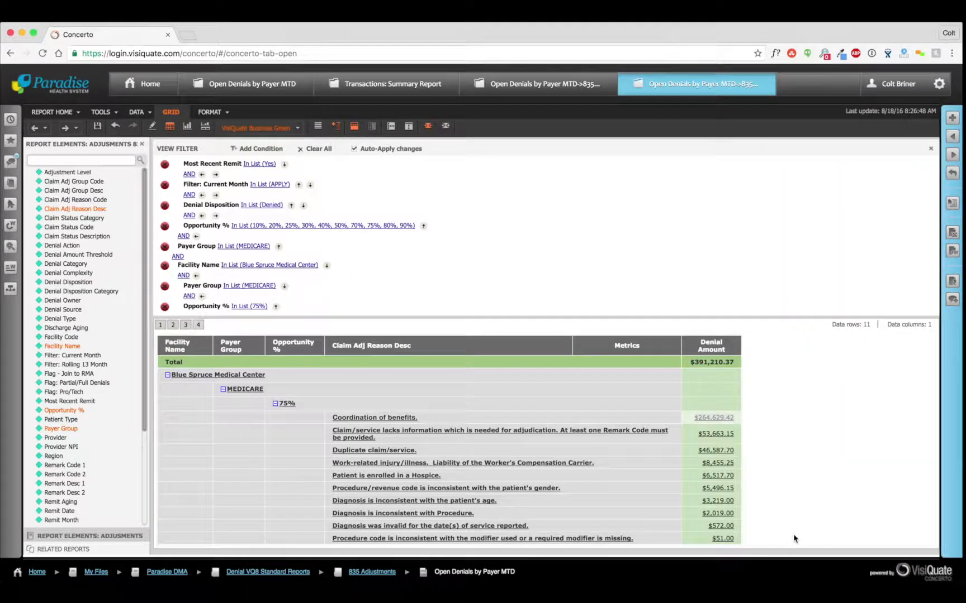